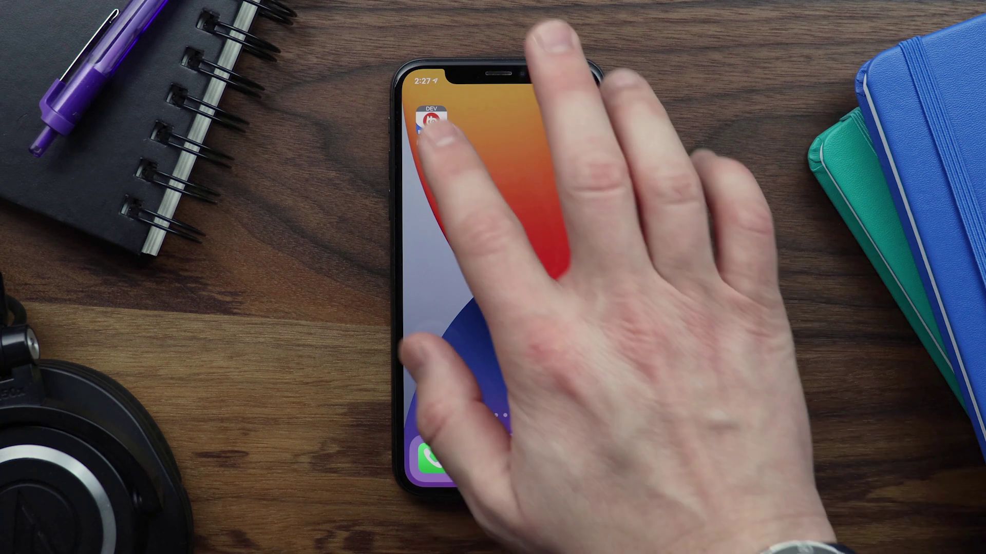
- Launch the Dev Demo app, log in, and scroll the Home feed down toward Courses
left_click(431, 121)
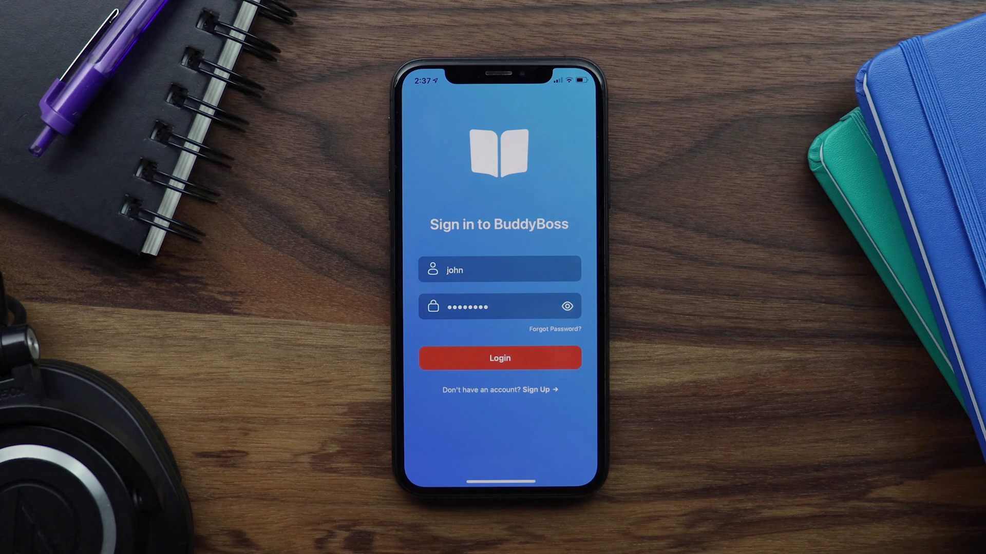
left_click(508, 357)
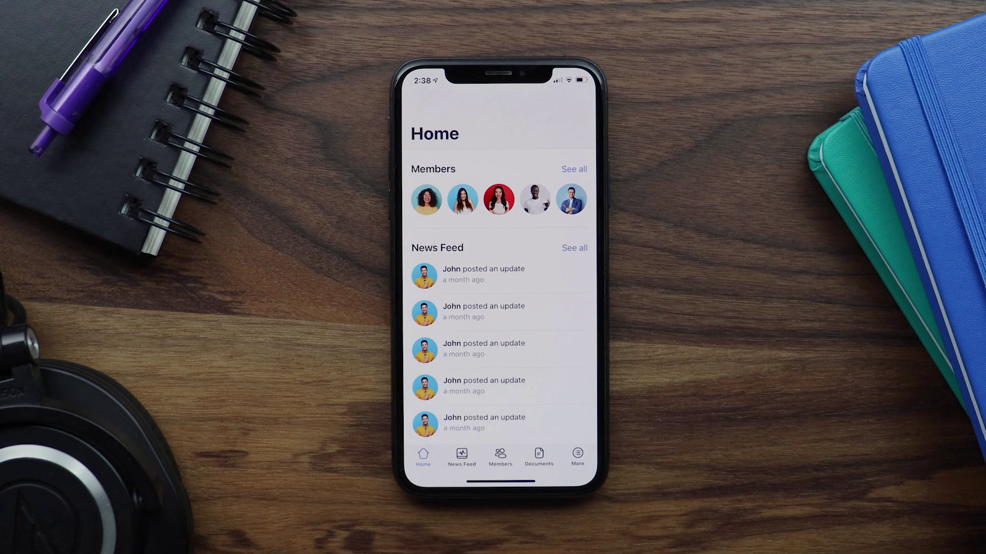
scroll(538, 392, "down", 5)
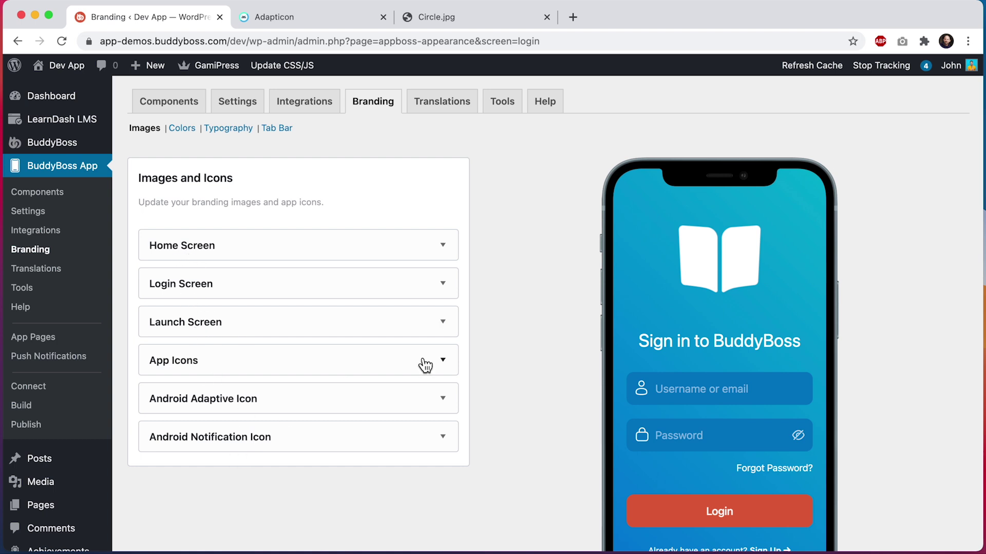
- Switch the branding preview to Android
scroll(579, 352, "down", 3)
scroll(579, 348, "down", 3)
left_click(739, 539)
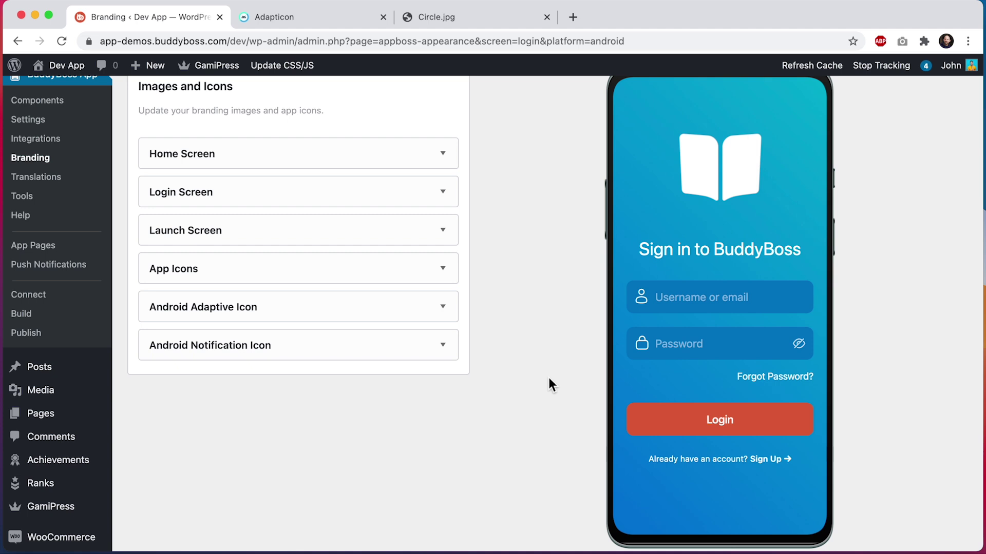
- Expand and collapse the Home Screen, Login Screen and Android notification icon sections in turn
left_click(353, 155)
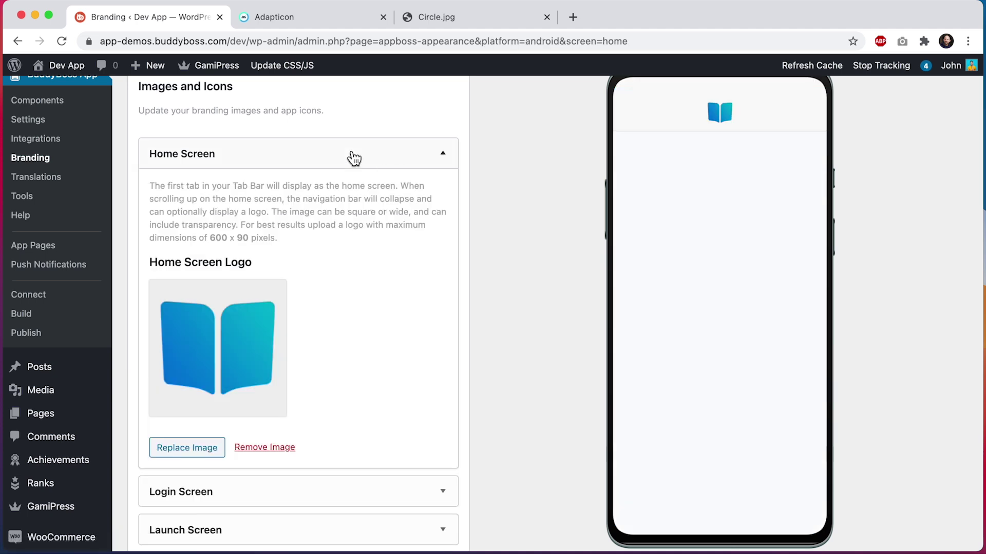
left_click(278, 494)
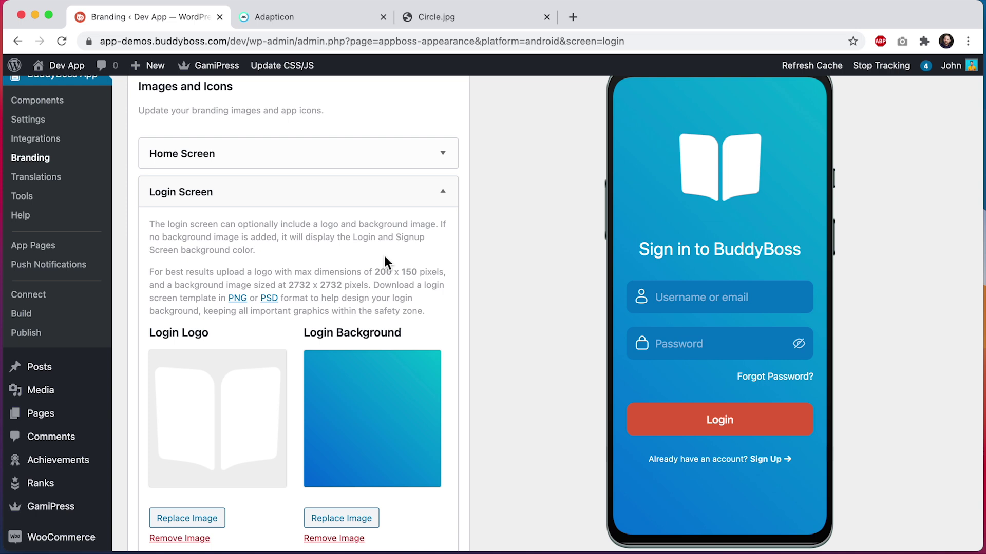
left_click(361, 194)
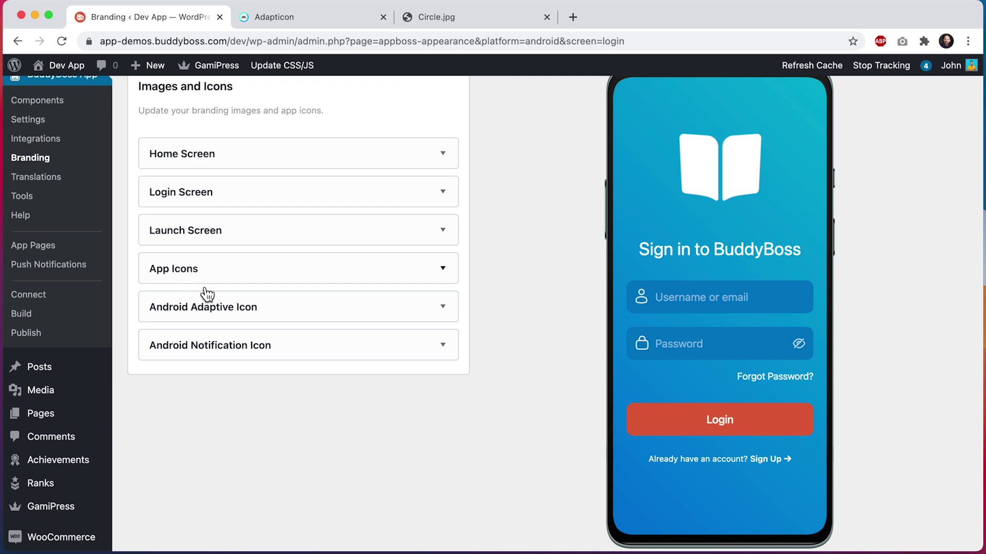
left_click(273, 354)
scroll(273, 355, "down", 1)
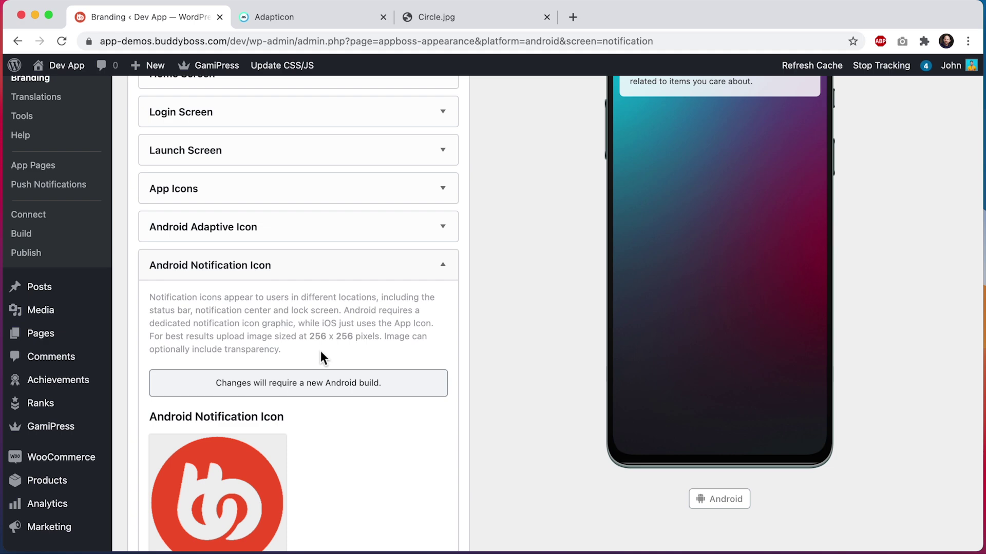
left_click(324, 276)
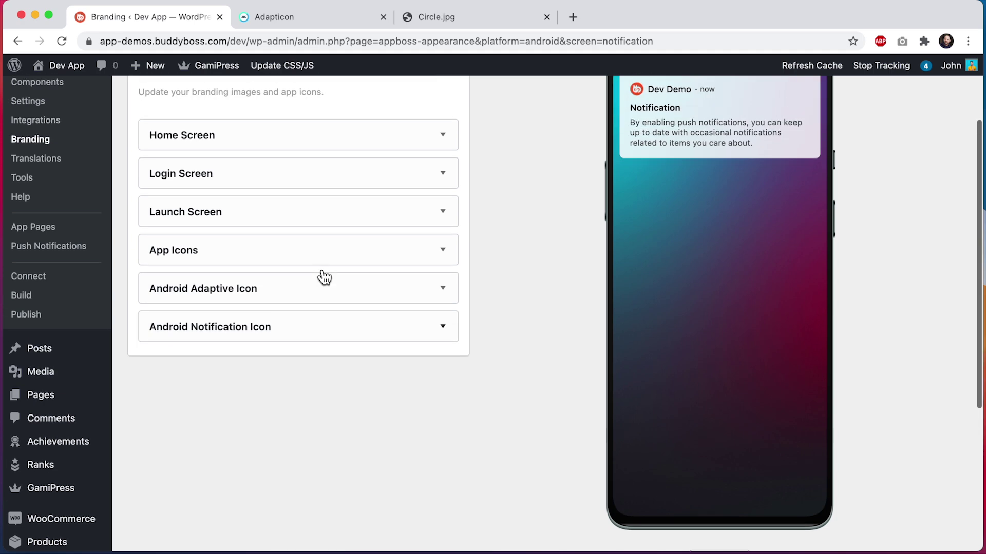
- Reopen the Home Screen settings and remove the current book logo image
left_click(334, 170)
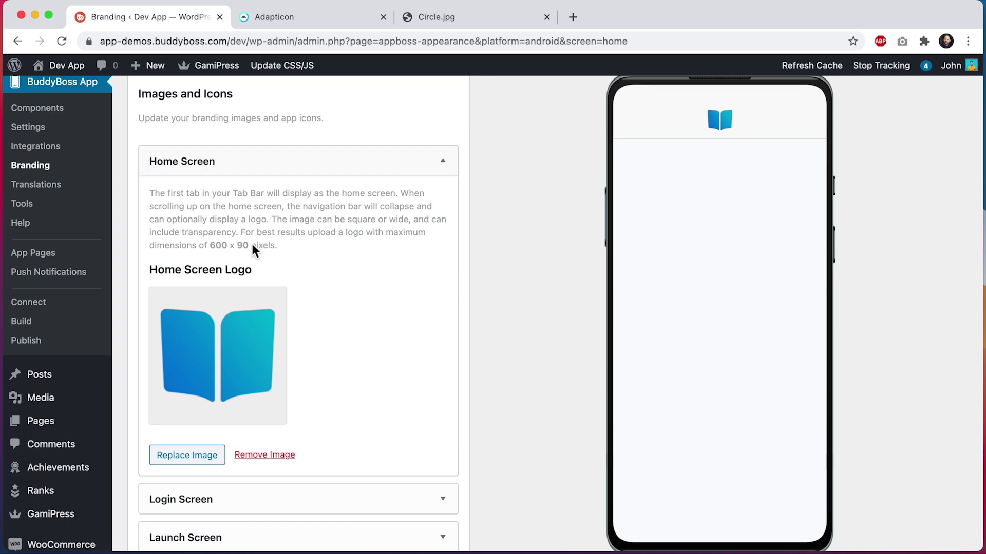
left_click(264, 456)
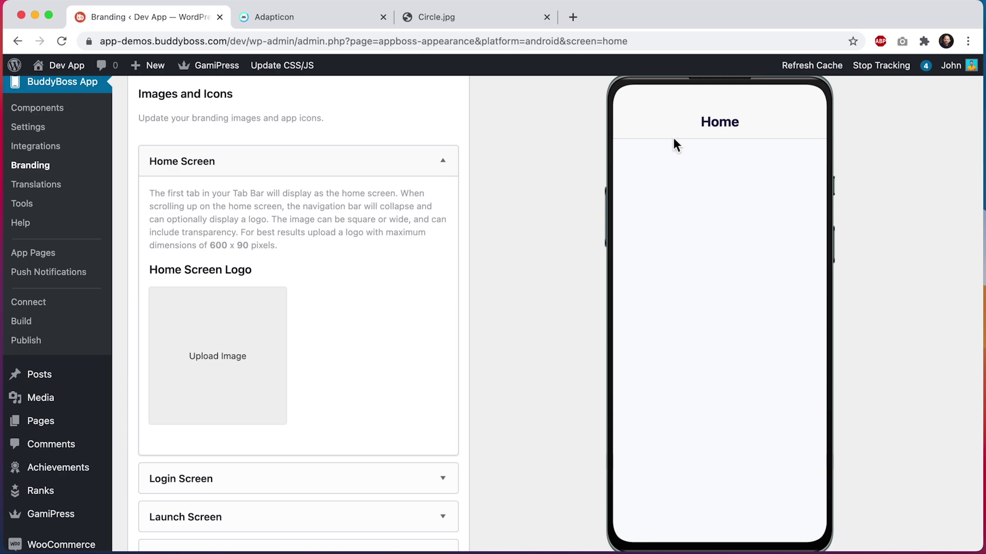
- Upload bb_login_logo.png as the Home Screen logo
left_click(235, 330)
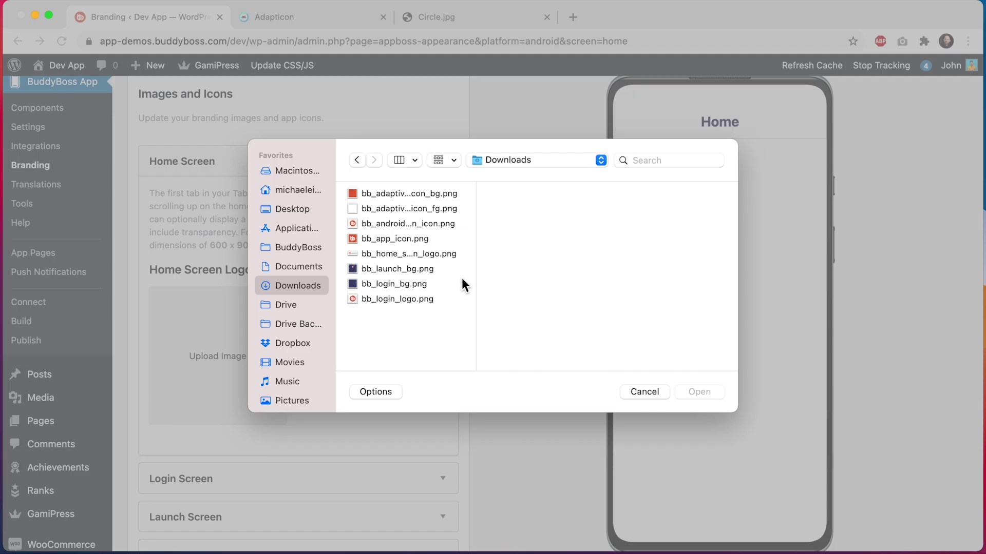
left_click(421, 299)
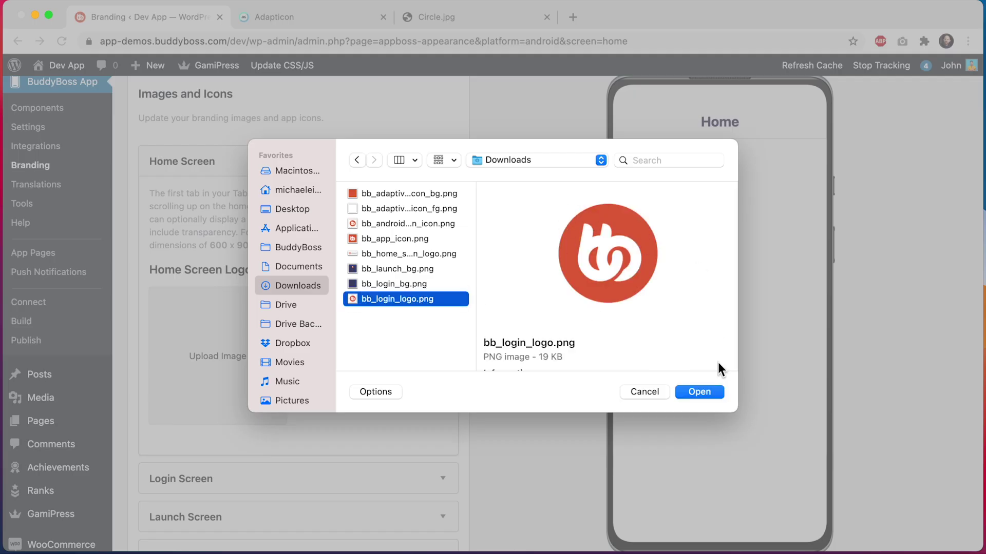
left_click(699, 391)
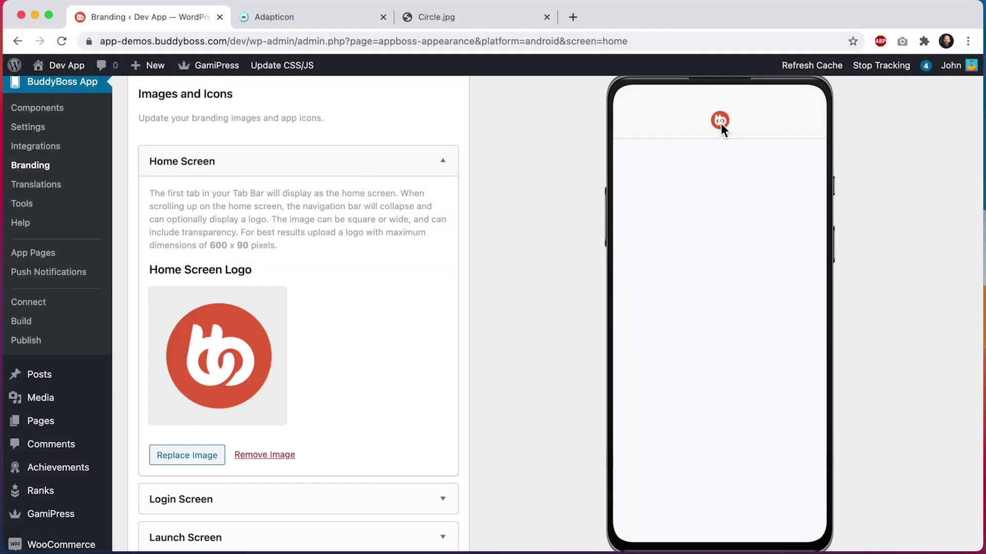
- Replace it with bb_home_screen_logo.png, zoomed out so the whole wordmark fits, and finish the crop
left_click(208, 464)
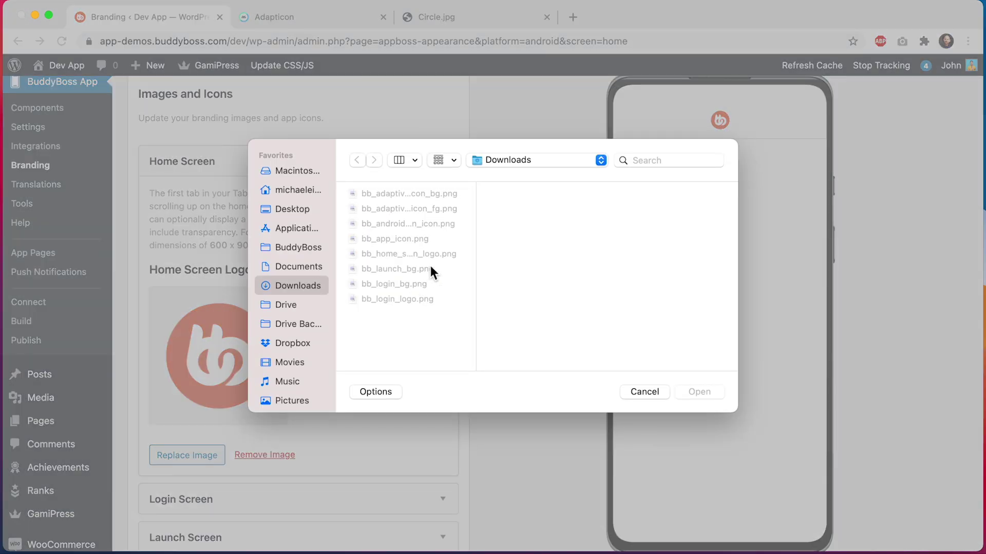
left_click_drag(478, 254, 567, 253)
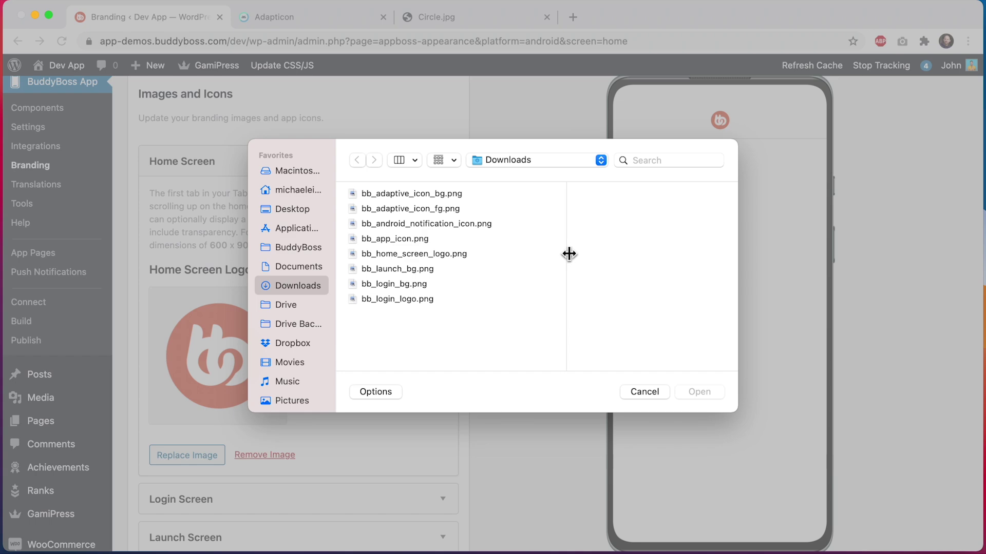
left_click(443, 254)
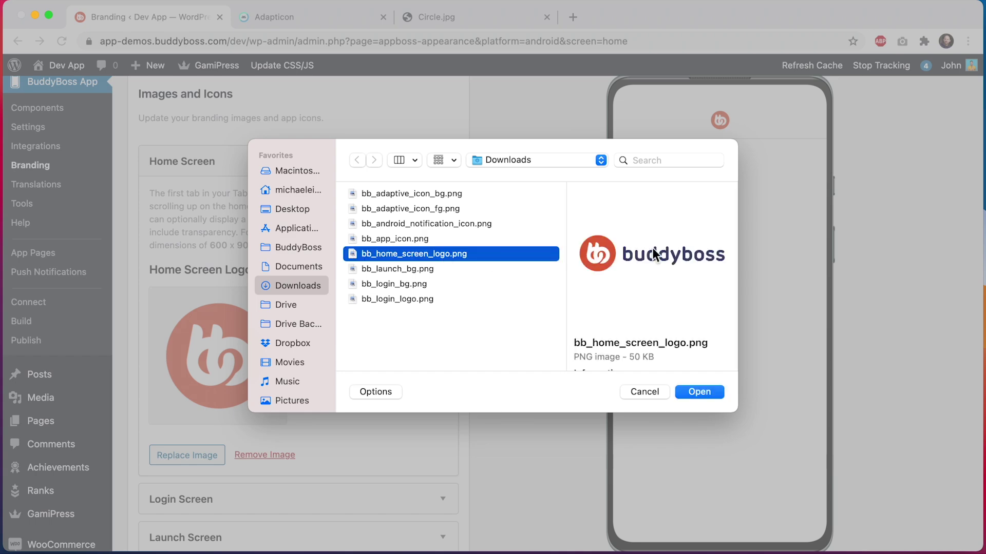
left_click(697, 391)
left_click_drag(220, 452, 186, 451)
left_click(217, 482)
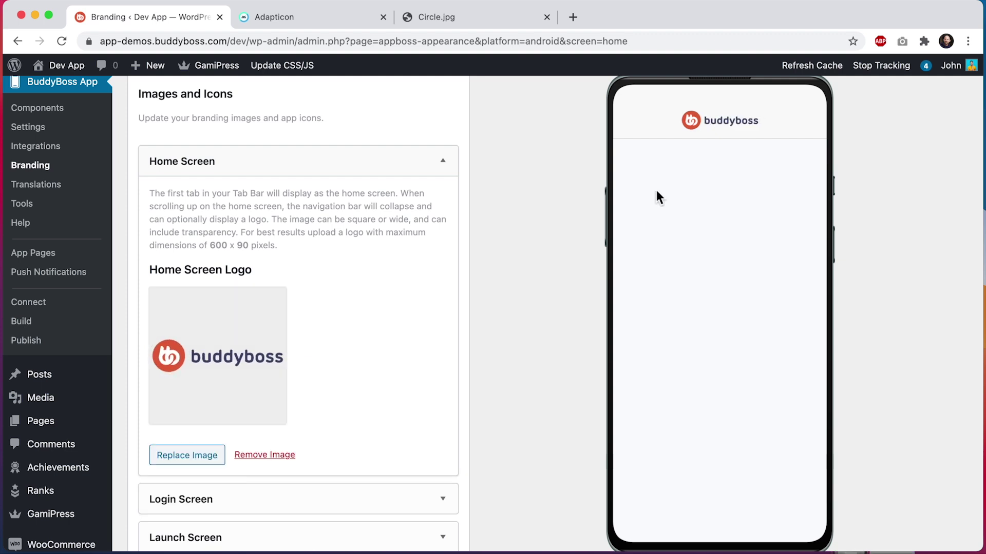
scroll(631, 313, "down", 2)
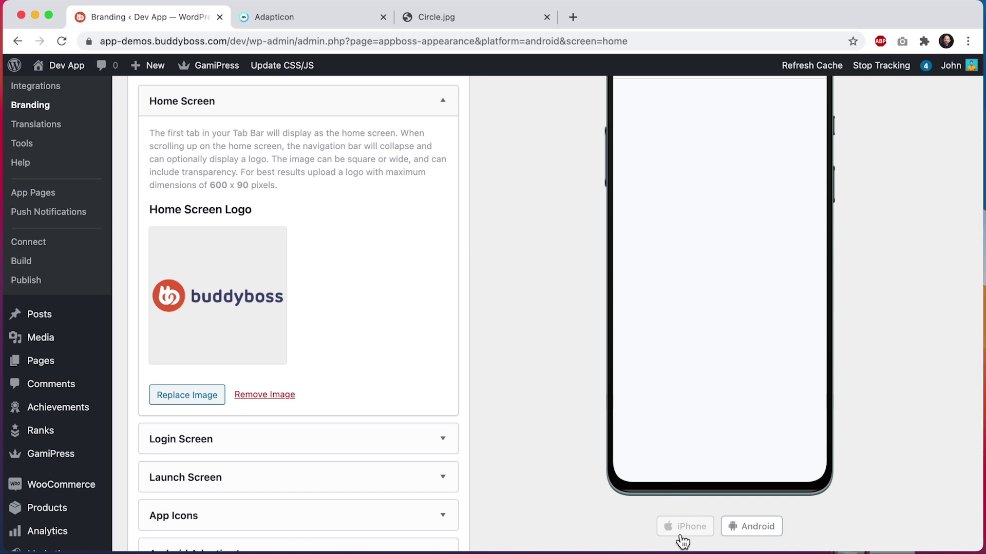
- Switch the preview to iPhone and expand the Login Screen logo and background settings
left_click(683, 527)
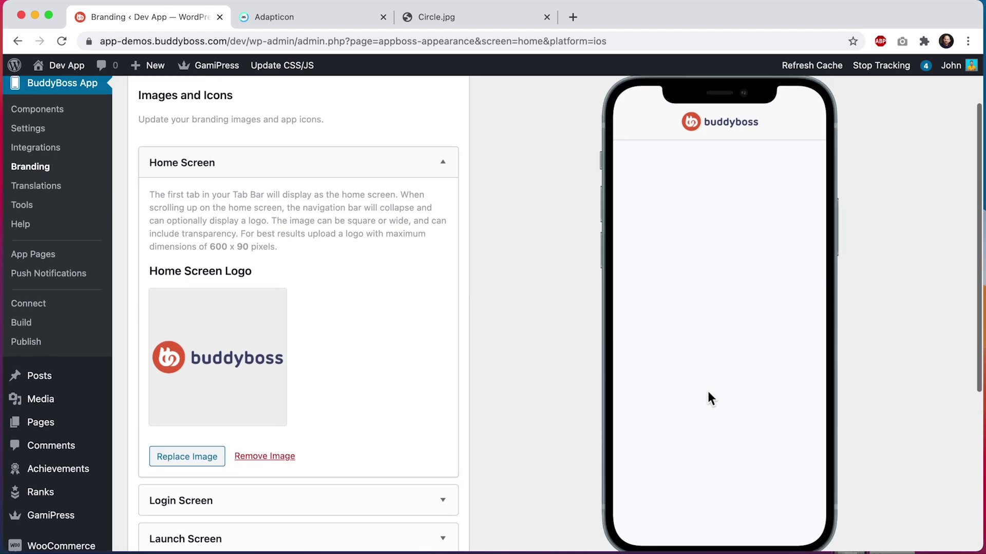
left_click(408, 502)
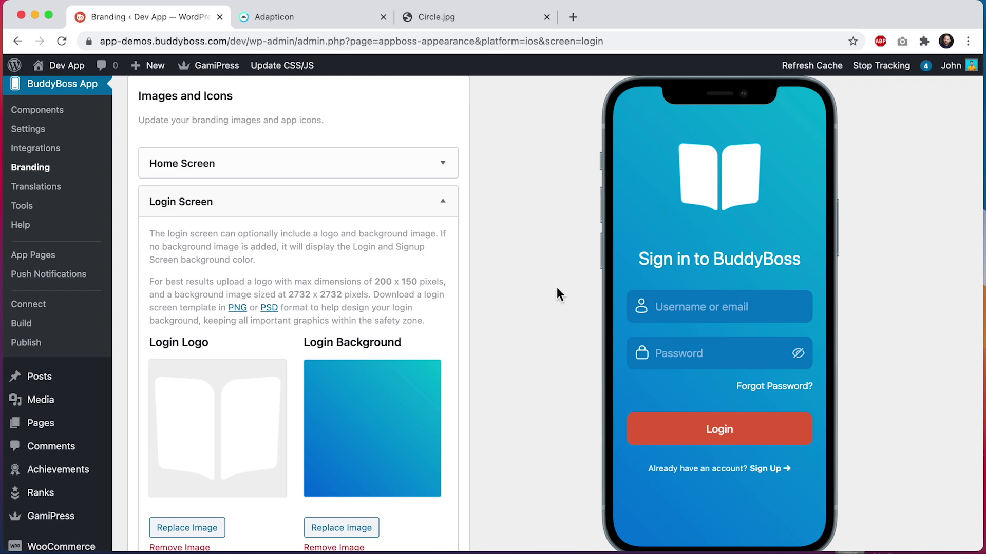
scroll(540, 257, "up", 3)
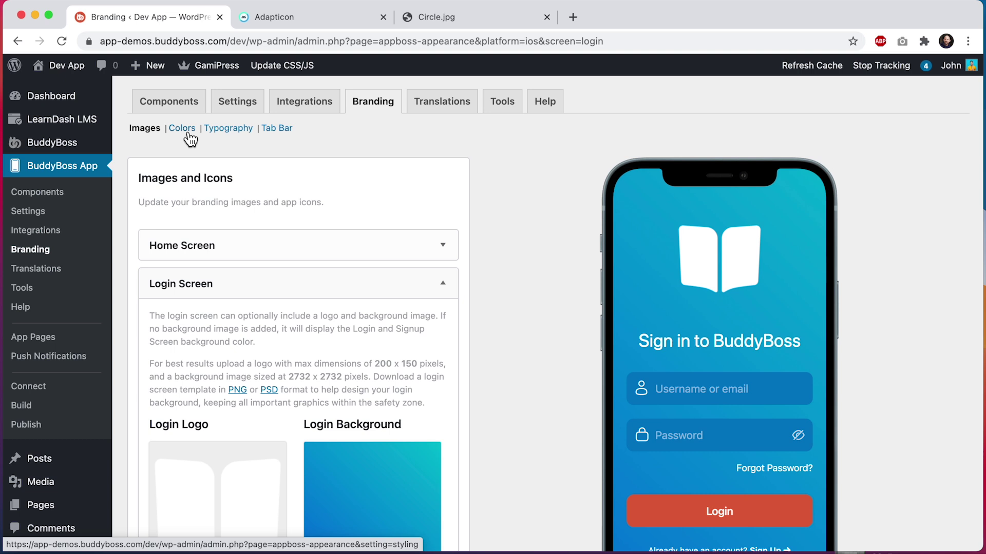
scroll(201, 144, "down", 3)
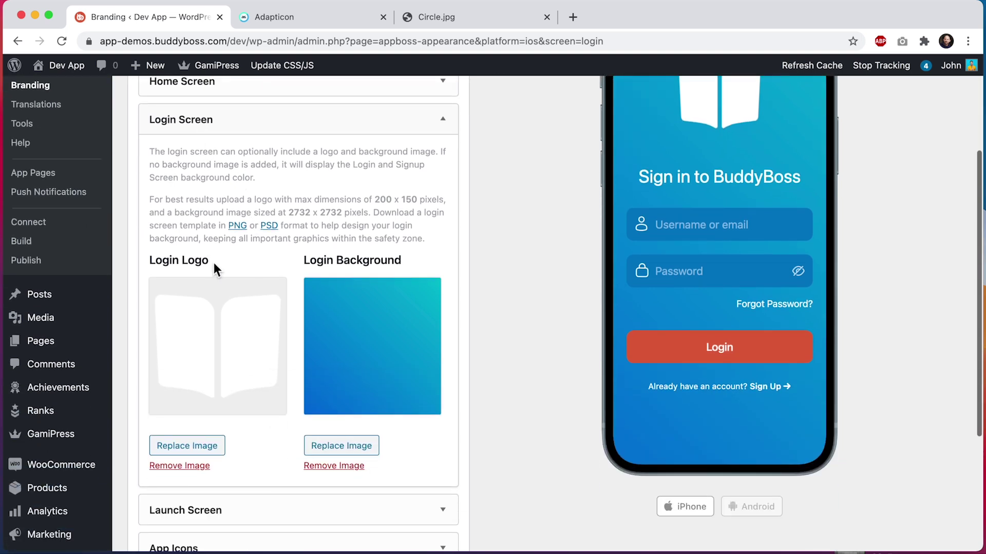
scroll(213, 266, "up", 1)
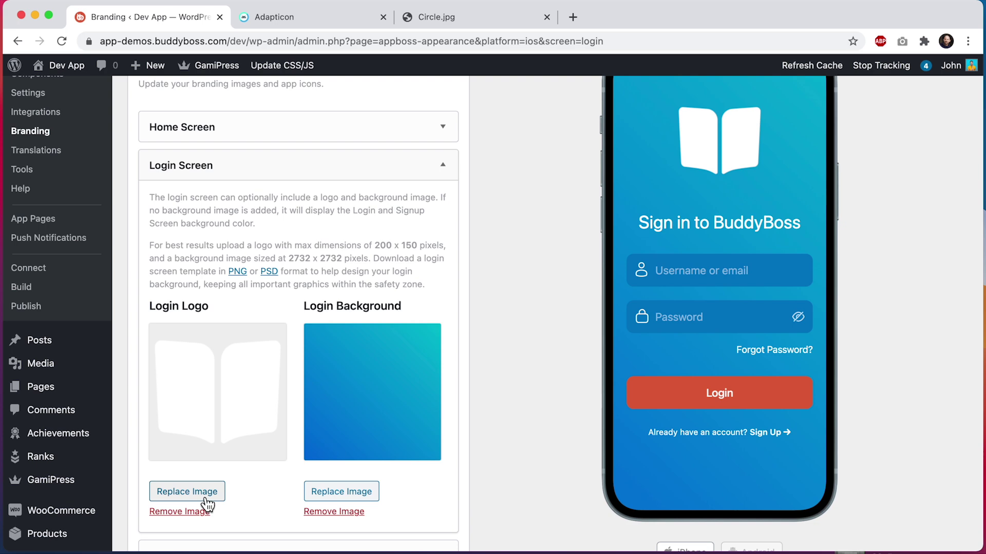
- Upload bb_login_logo.png as the Login Screen logo, adjust its crop size, and finish
left_click(187, 492)
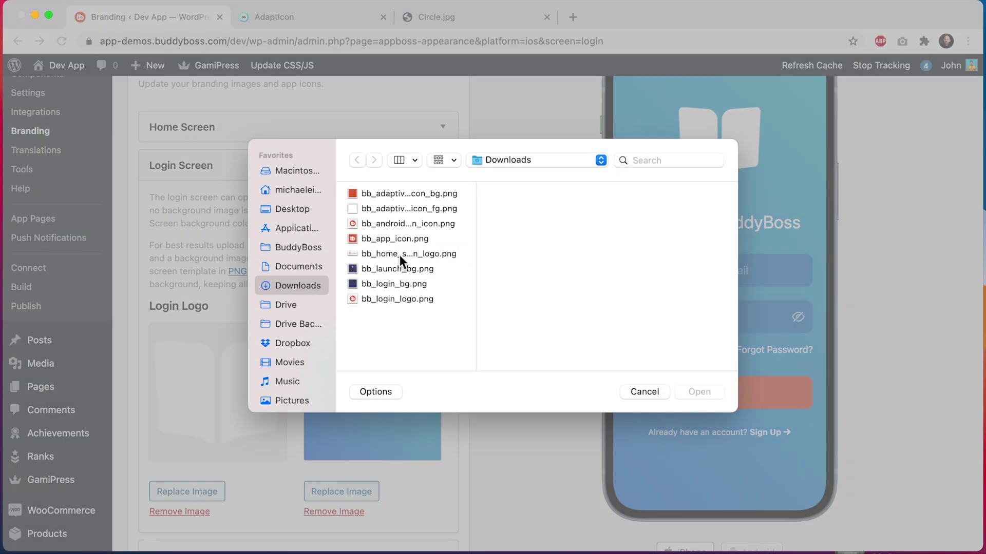
left_click(393, 299)
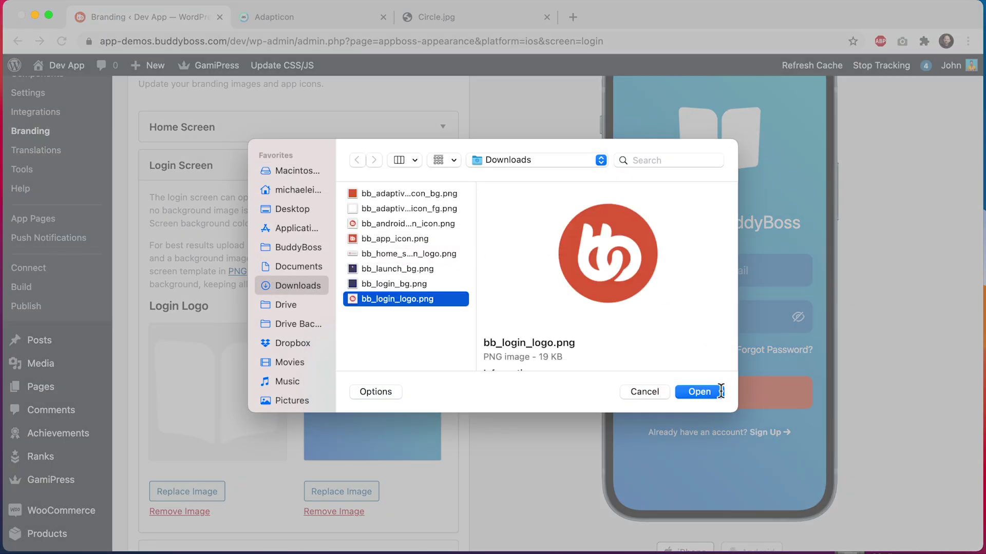
left_click(709, 392)
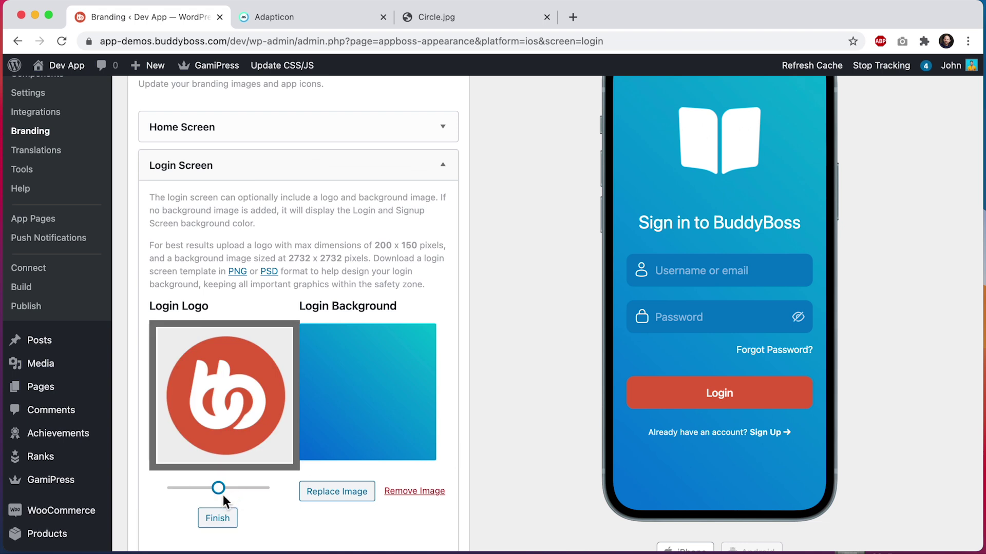
left_click_drag(223, 495, 222, 488)
left_click(226, 523)
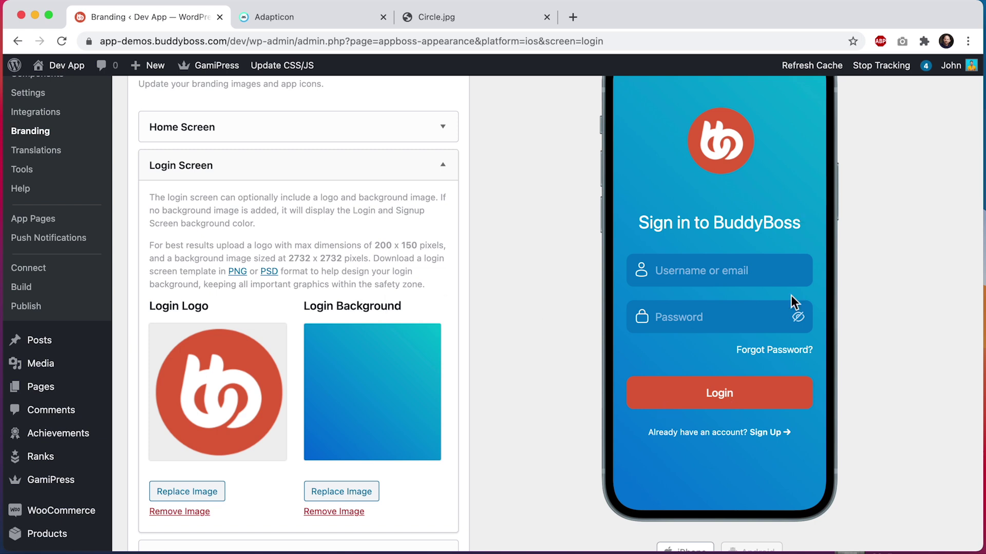
- Remove the login background image and inspect the PNG template's Safety Zone in a new tab
left_click(344, 512)
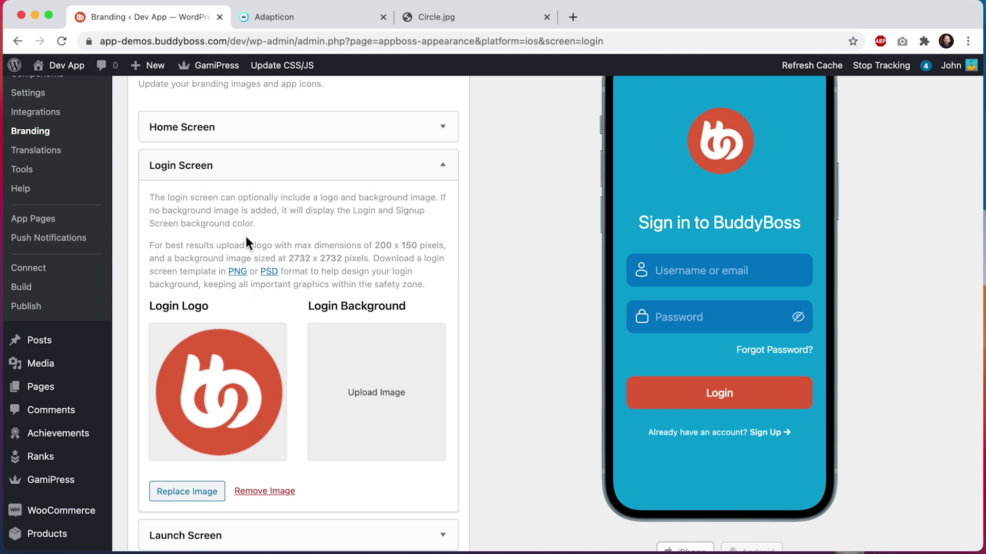
left_click(237, 271)
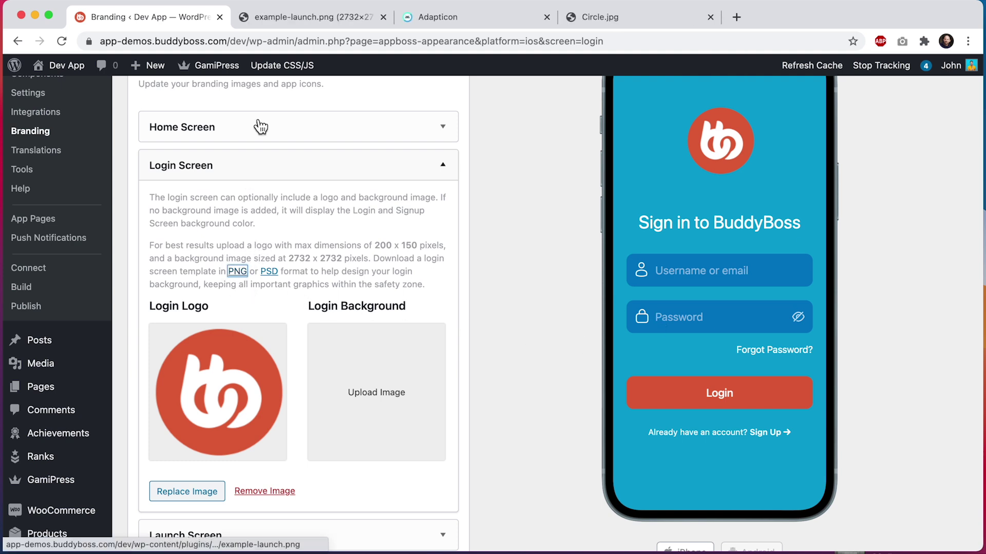
left_click(275, 23)
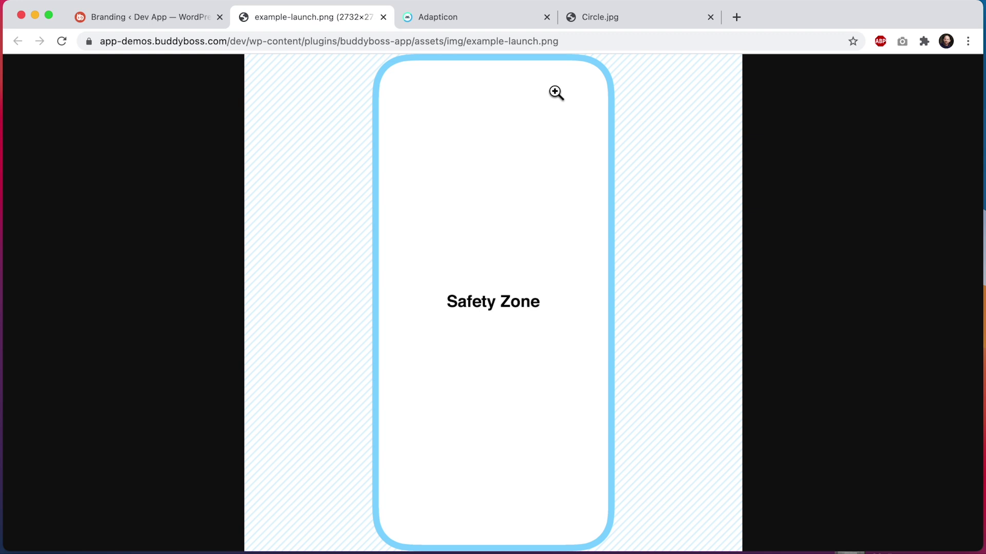
left_click(210, 22)
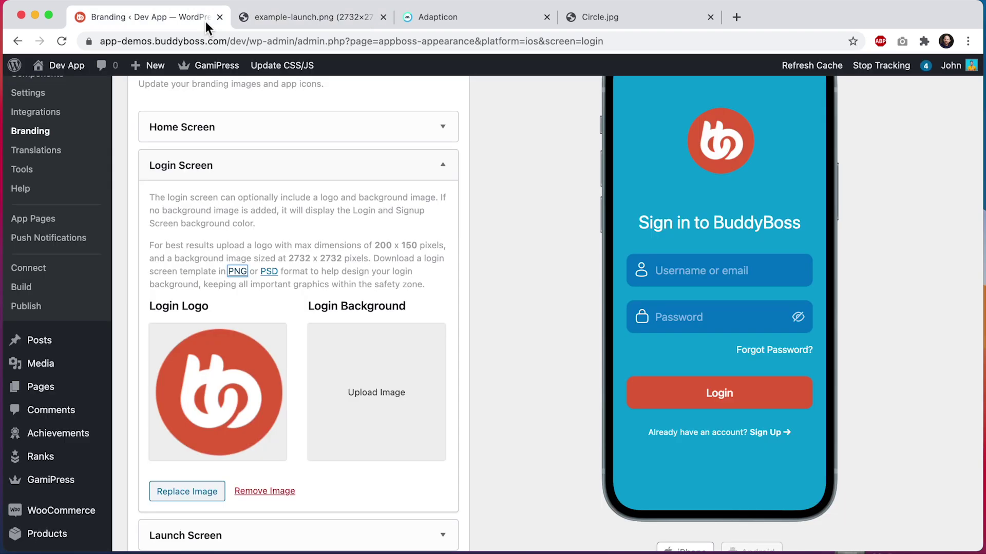
- Upload bb_login_bg.png from Downloads as the Login Background and accept its crop
left_click(283, 255)
left_click(407, 398)
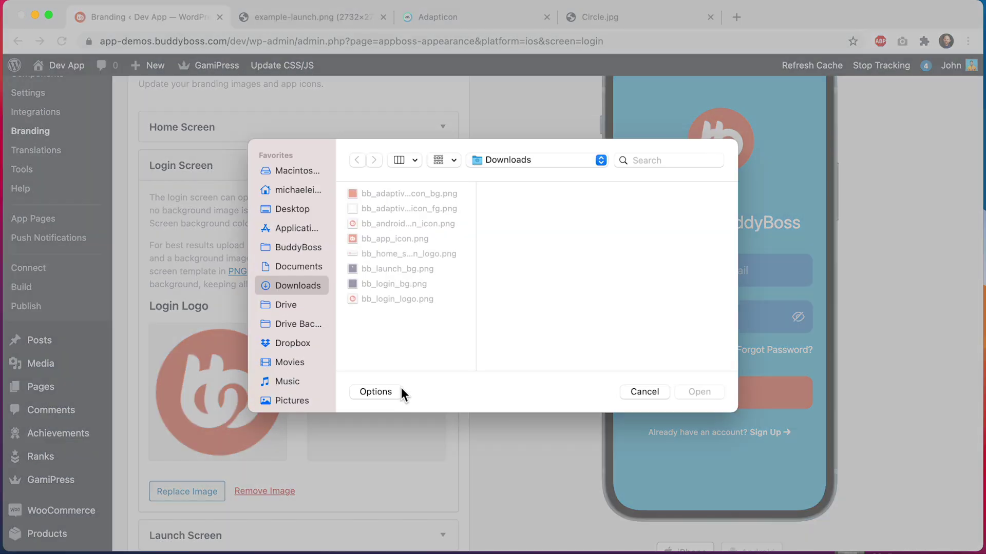
left_click(398, 284)
left_click(702, 393)
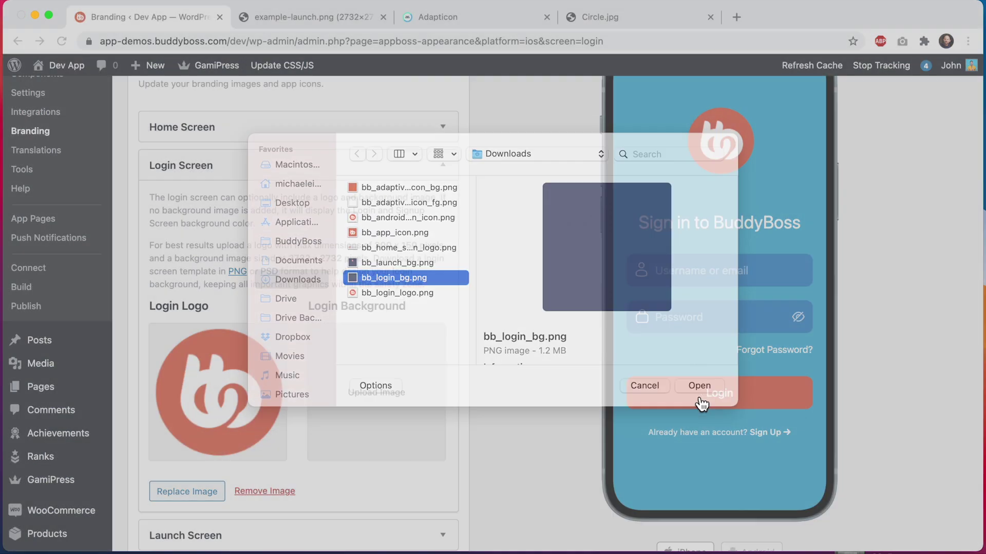
scroll(544, 408, "down", 3)
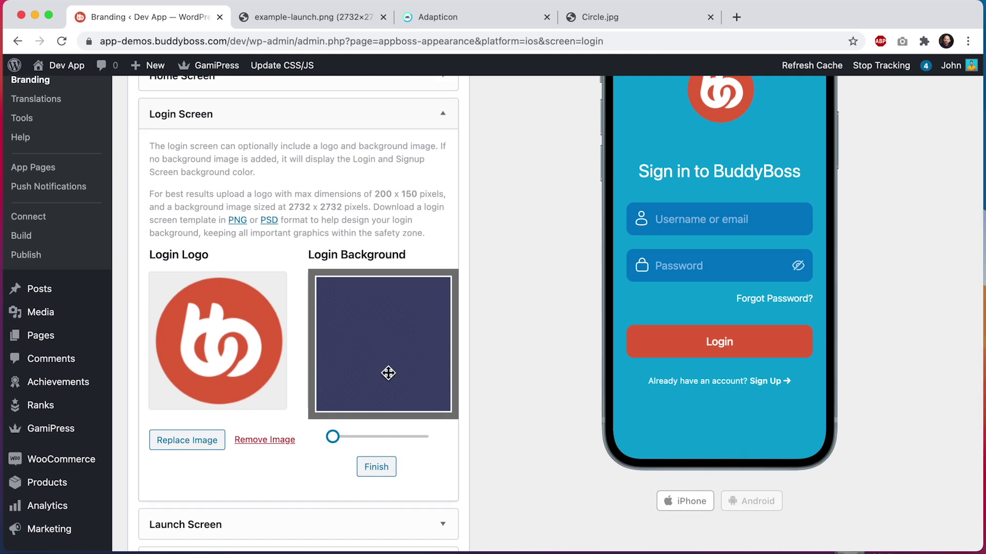
left_click(384, 467)
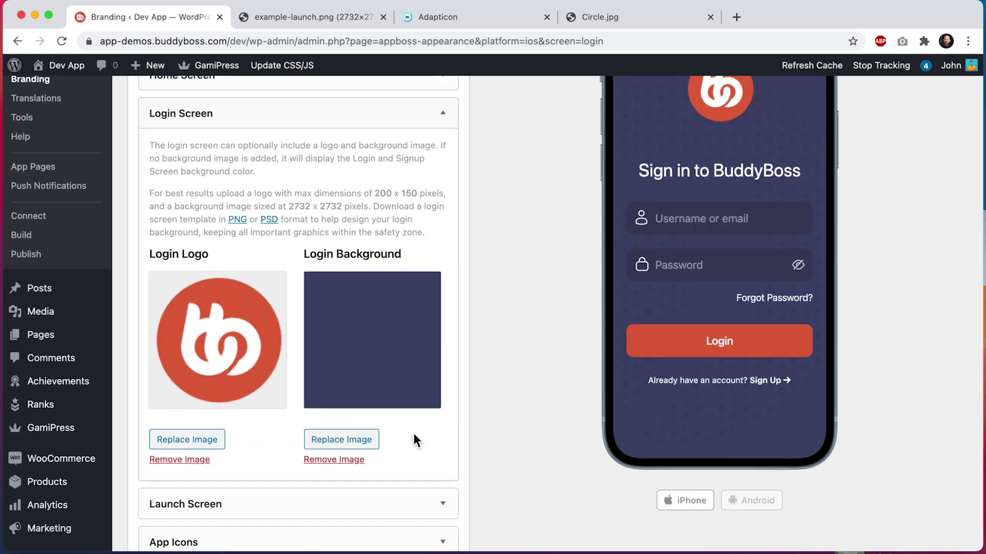
scroll(501, 317, "up", 3)
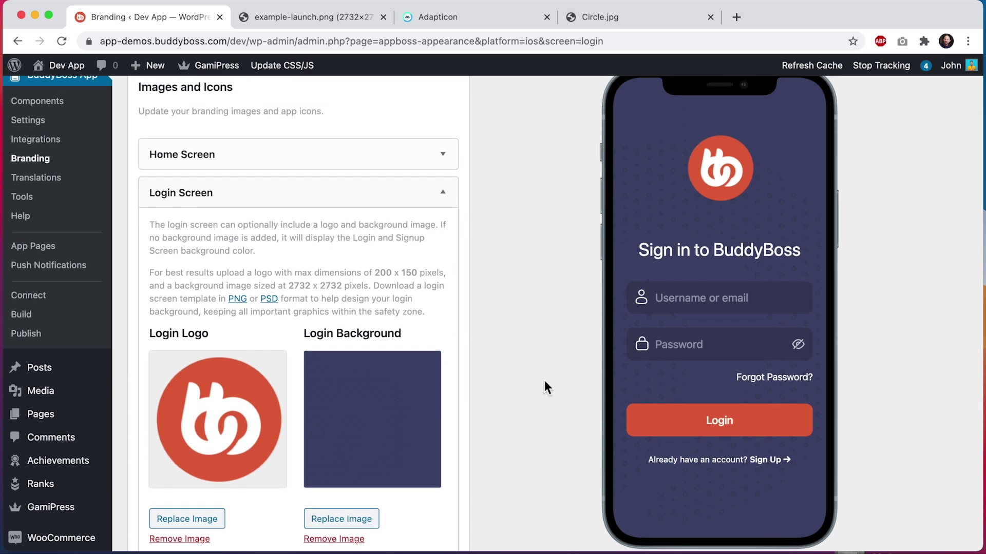
scroll(544, 380, "down", 10)
- Save the branding changes
left_click(168, 494)
scroll(492, 352, "up", 8)
scroll(493, 352, "up", 2)
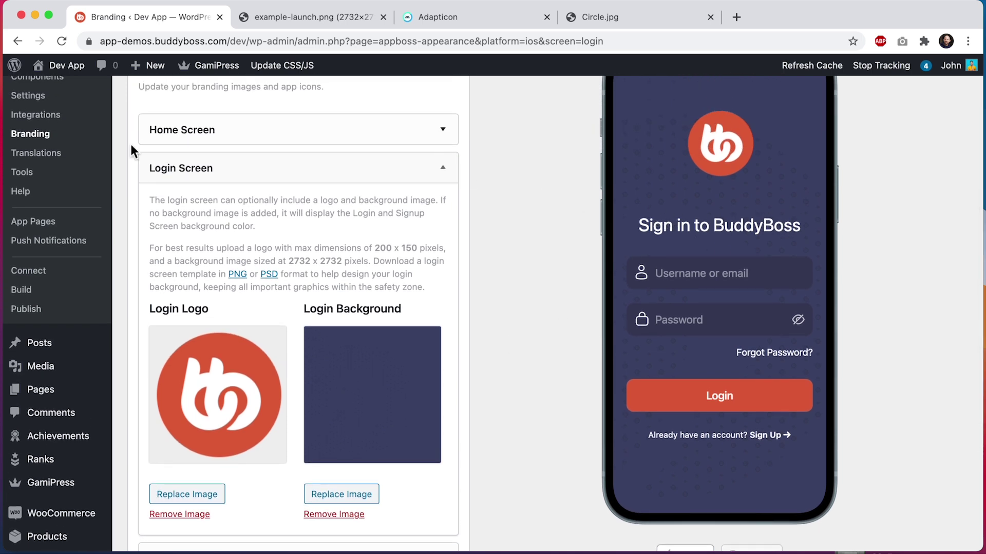
left_click(82, 158, "super")
left_click_drag(399, 18, 293, 14)
left_click(256, 178)
type("Sign in")
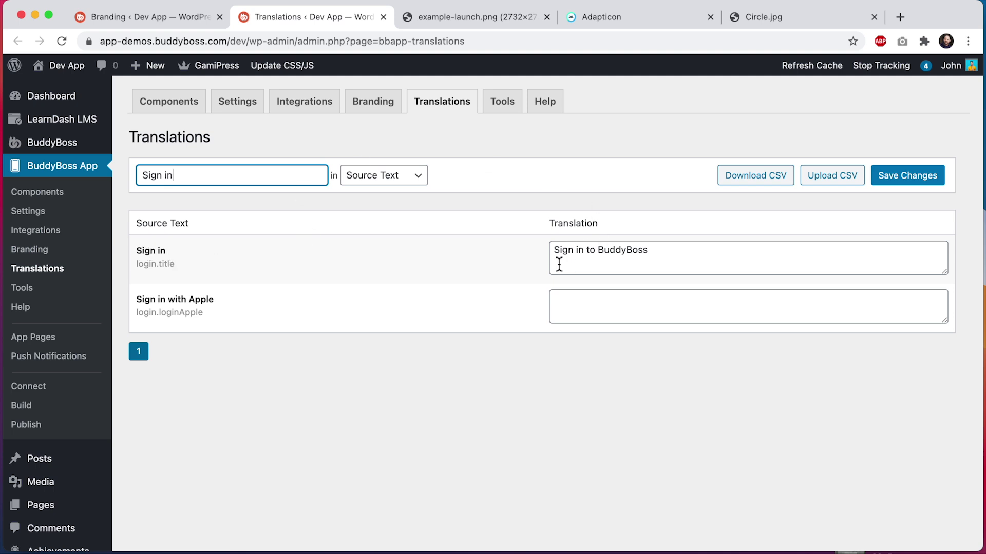
left_click(173, 19)
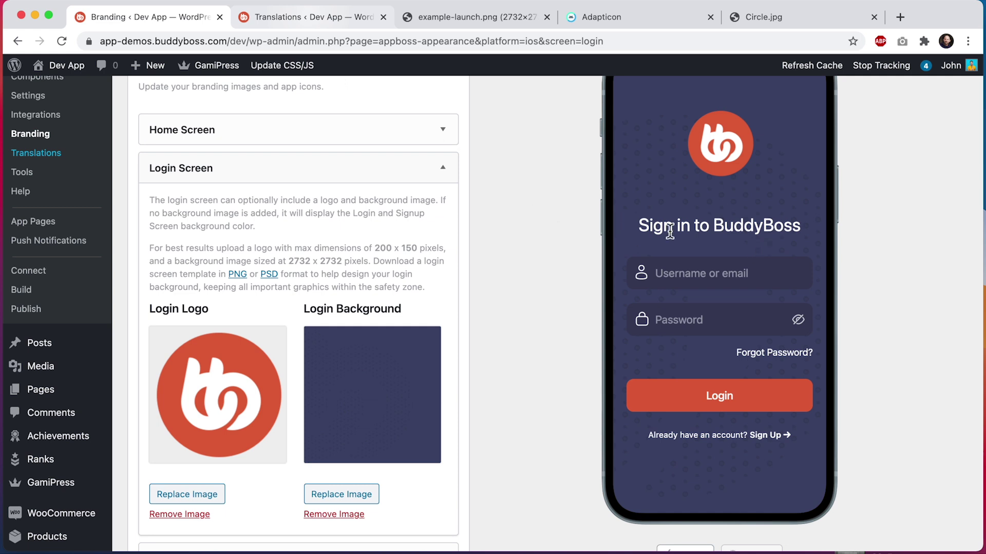
left_click(321, 19)
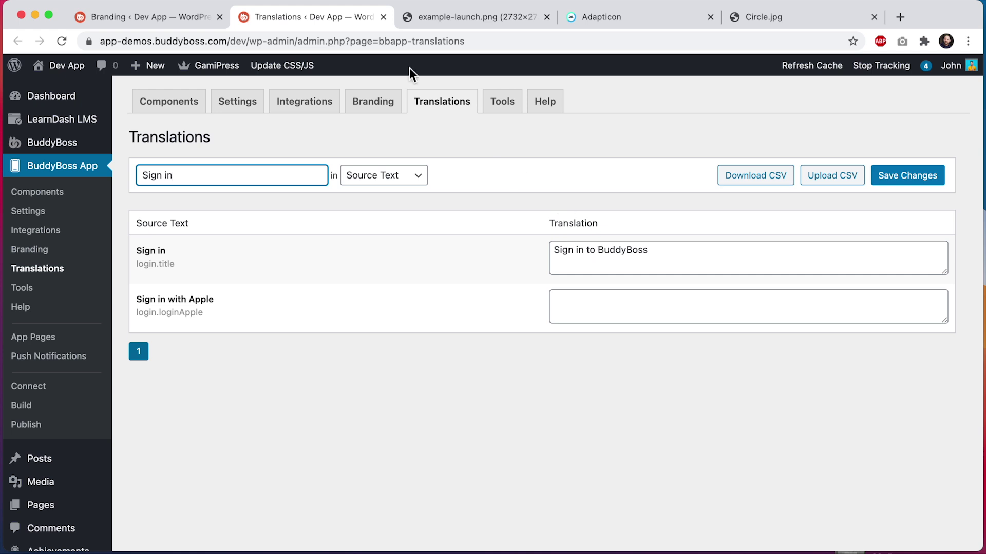
left_click(384, 17)
left_click(192, 18)
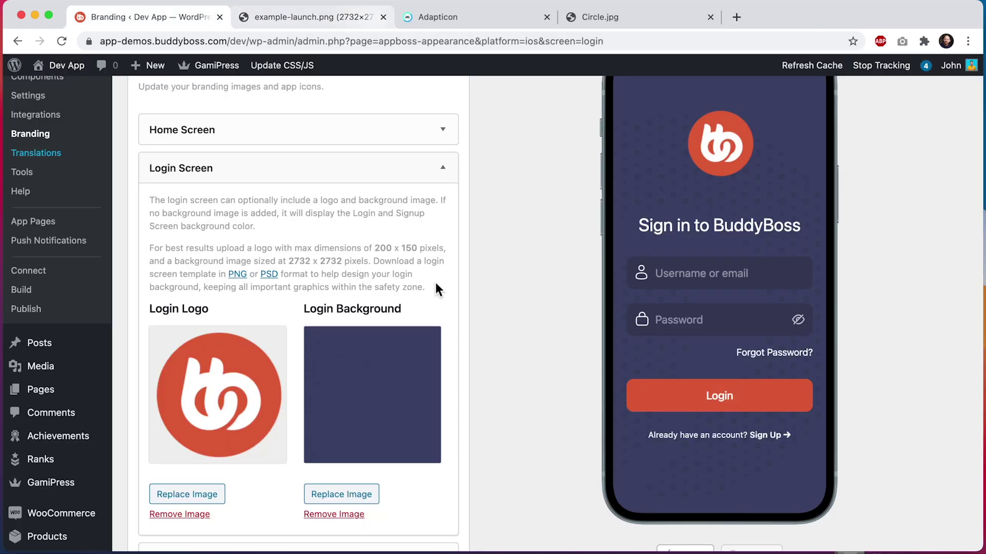
- Collapse Login Screen, expand Launch Screen, and view the launch screen template image
left_click(407, 167)
left_click(354, 206)
scroll(357, 208, "down", 3)
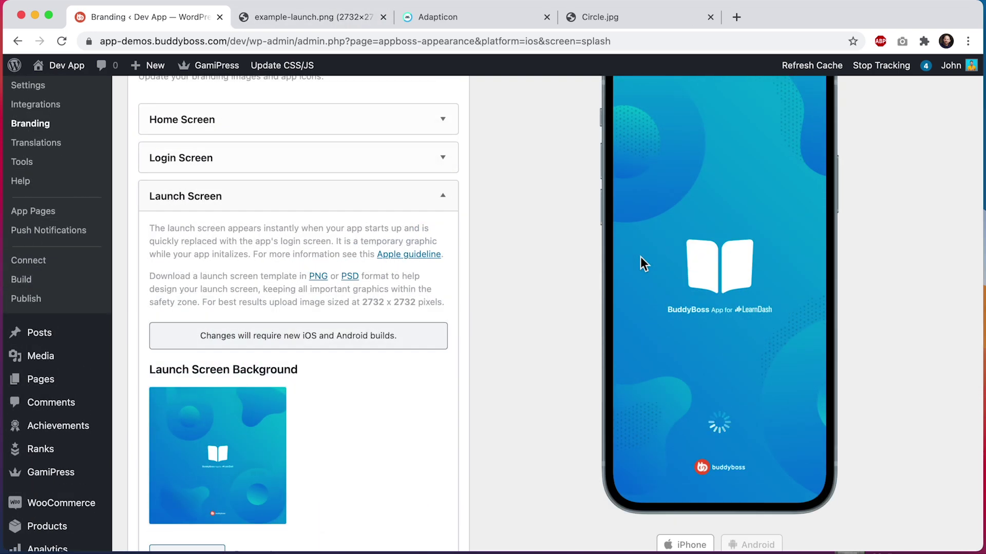
scroll(641, 259, "up", 1)
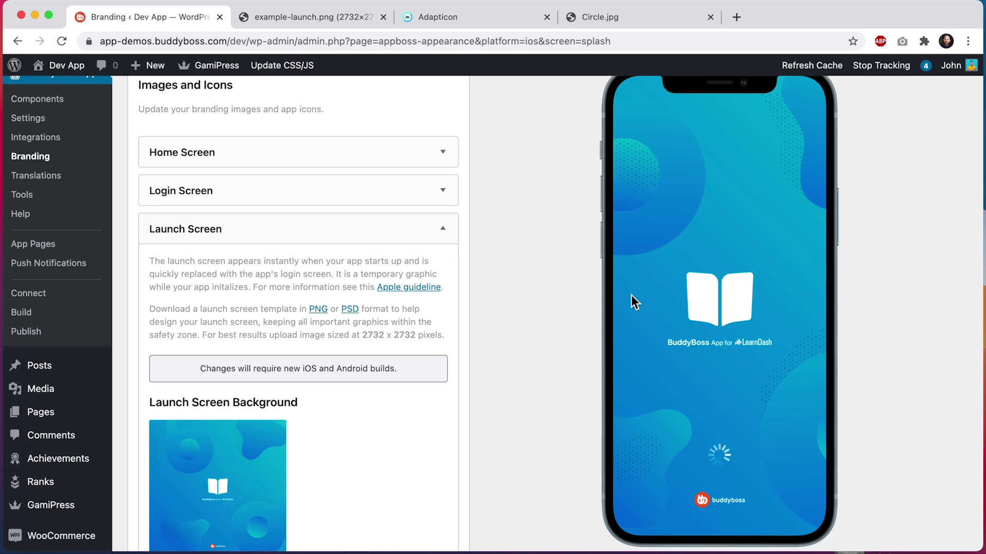
left_click(278, 17)
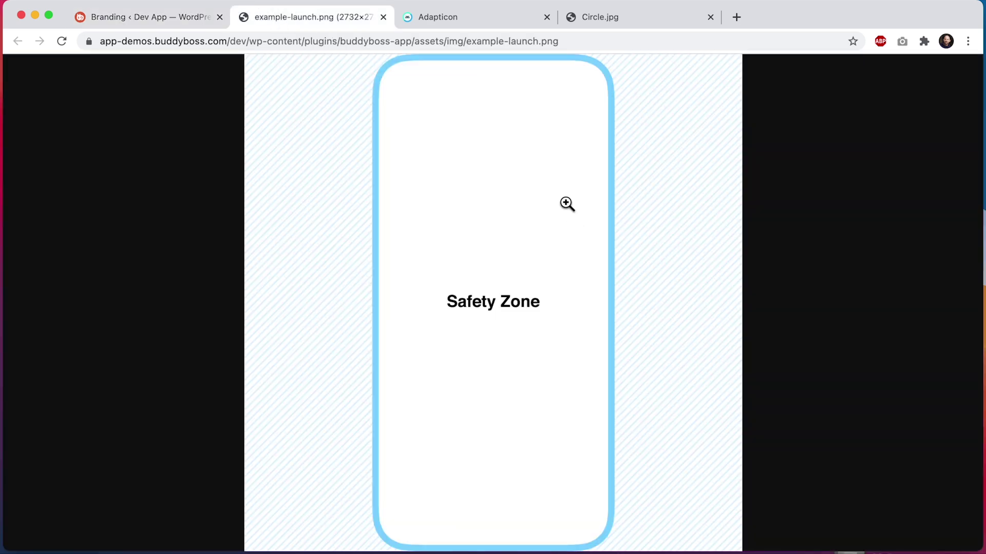
left_click(162, 16)
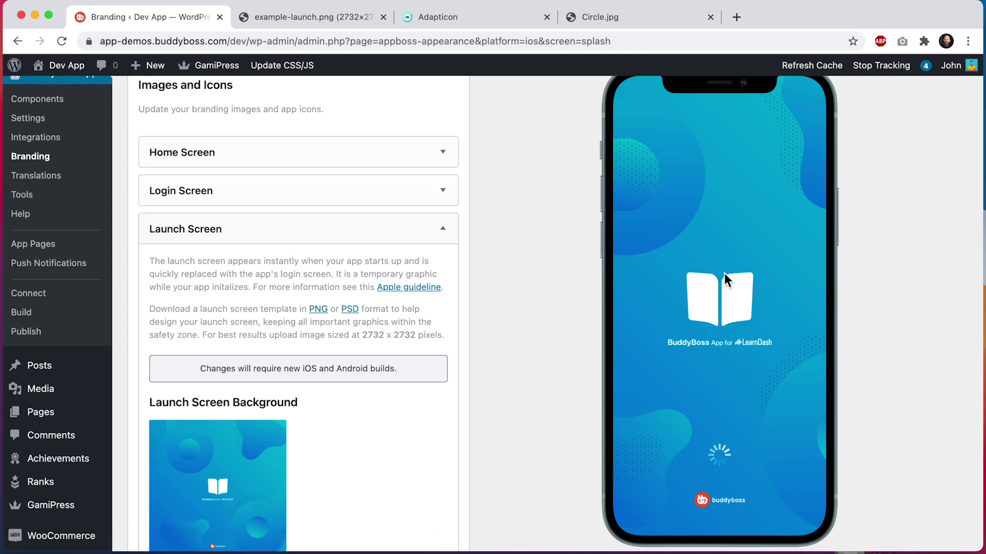
- Upload bb_launch_bg.png as the Launch Screen Background and accept its crop
scroll(578, 338, "down", 5)
left_click(186, 462)
left_click(399, 270)
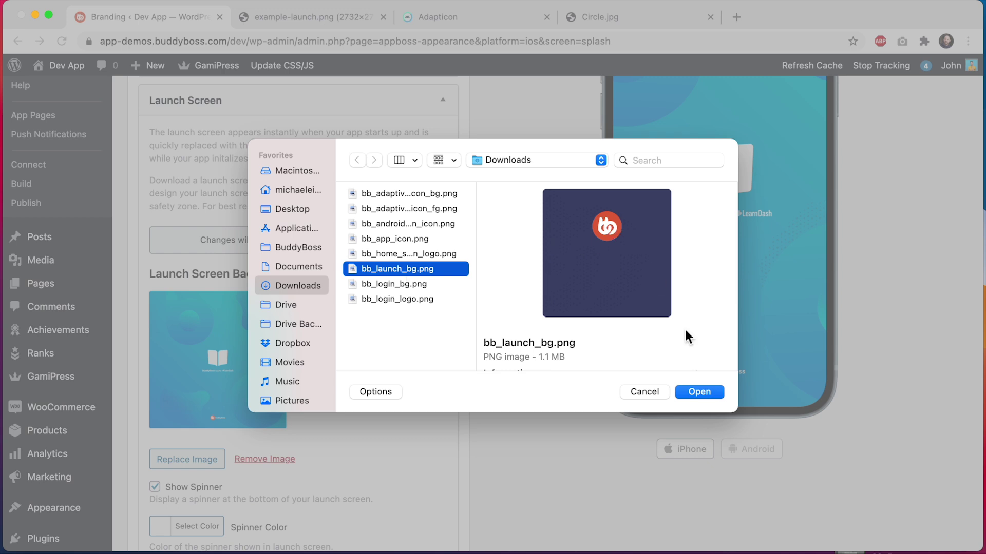
left_click(699, 393)
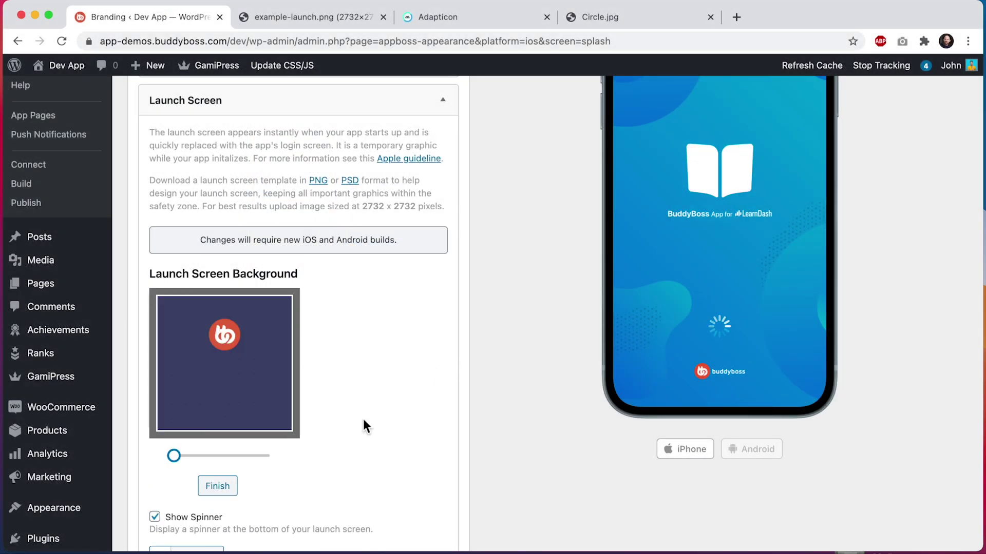
left_click(236, 488)
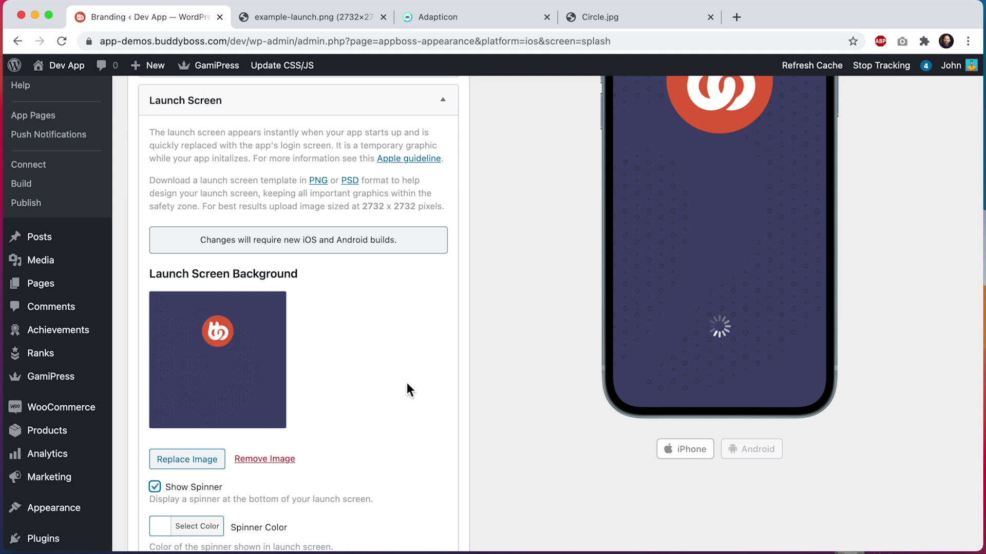
- Toggle the launch screen's Show Spinner option off and back on
scroll(158, 494, "down", 2)
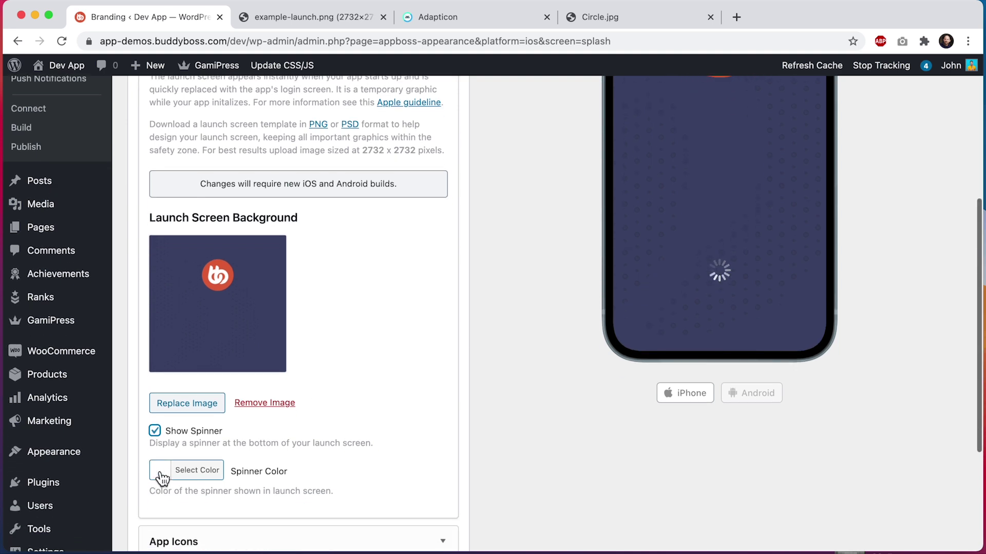
left_click(155, 431)
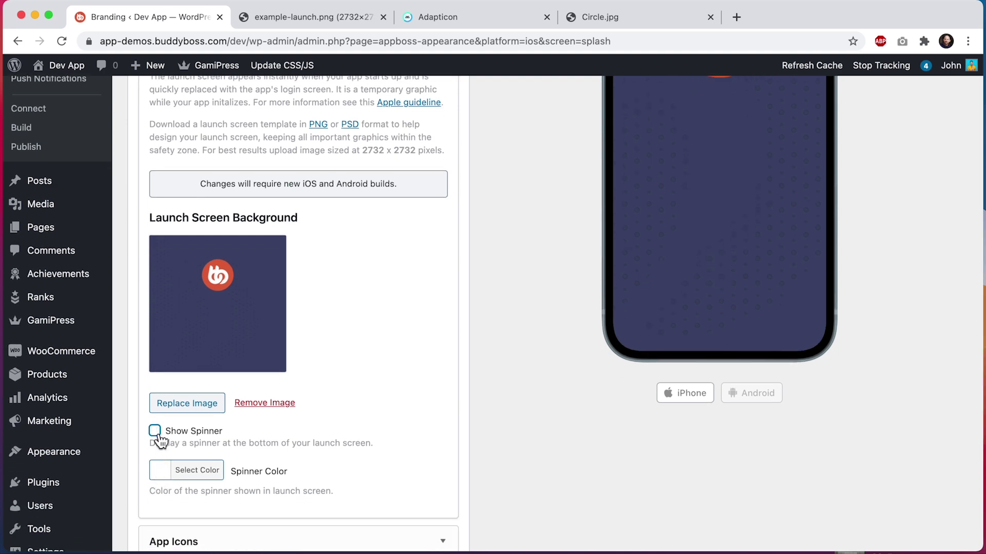
left_click(155, 431)
- Set the spinner colour to #E0623D and check it in the Android and iPhone previews
left_click(197, 471)
scroll(319, 419, "down", 1)
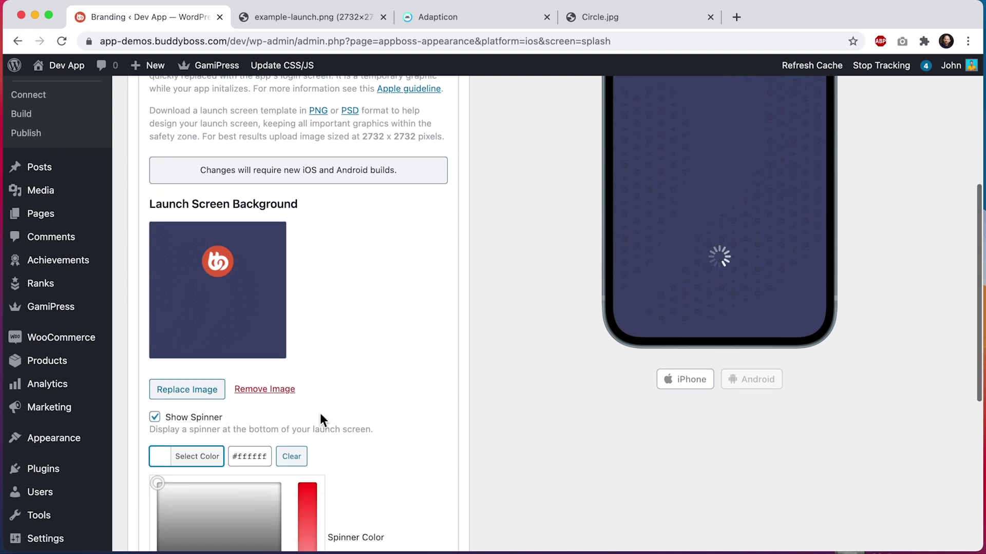
left_click(257, 457)
key("super+a")
type("#E0623D")
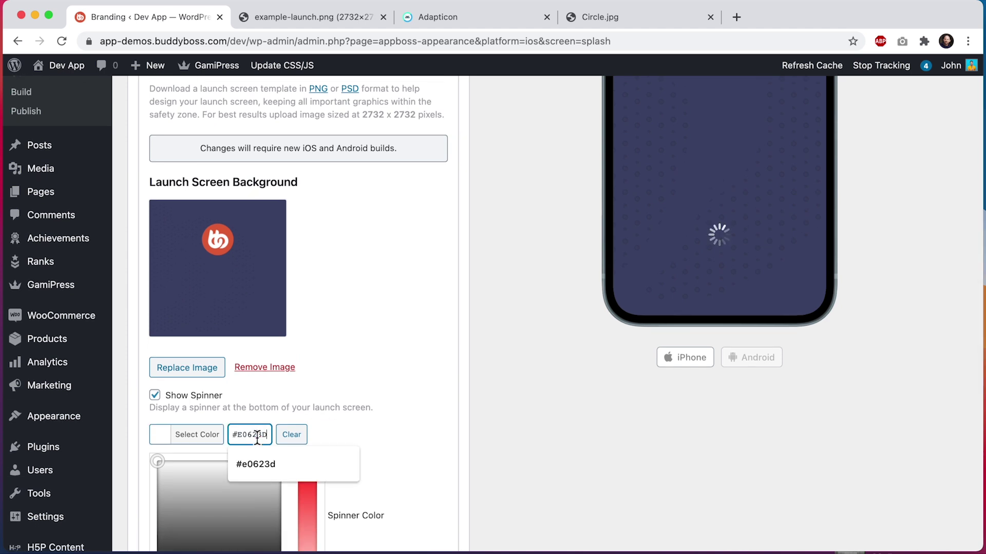
left_click(333, 429)
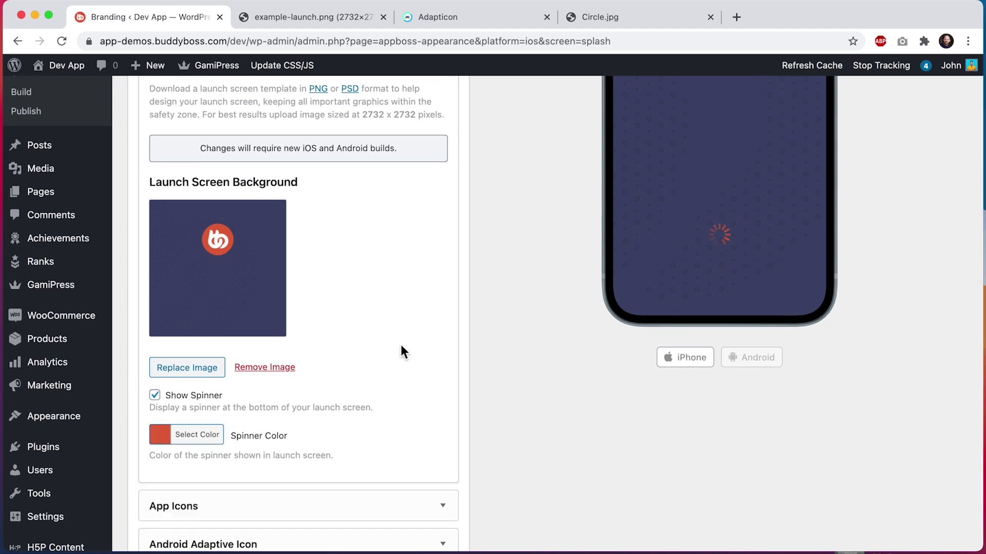
scroll(401, 345, "up", 5)
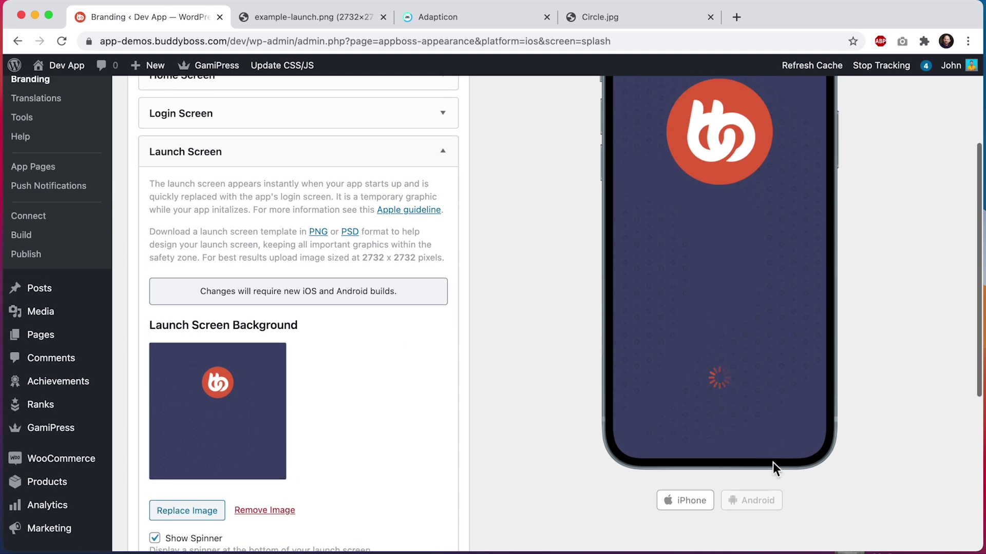
left_click(751, 506)
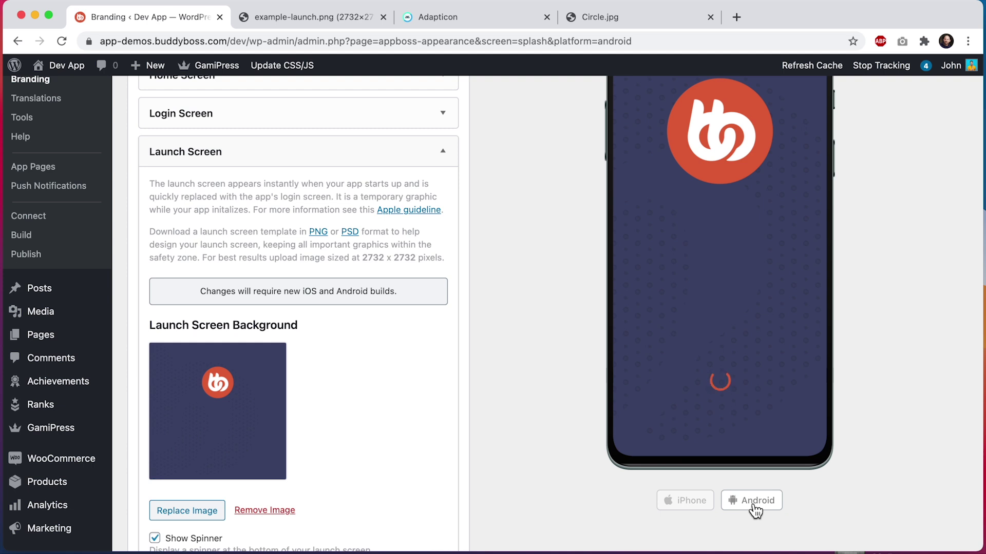
left_click(698, 502)
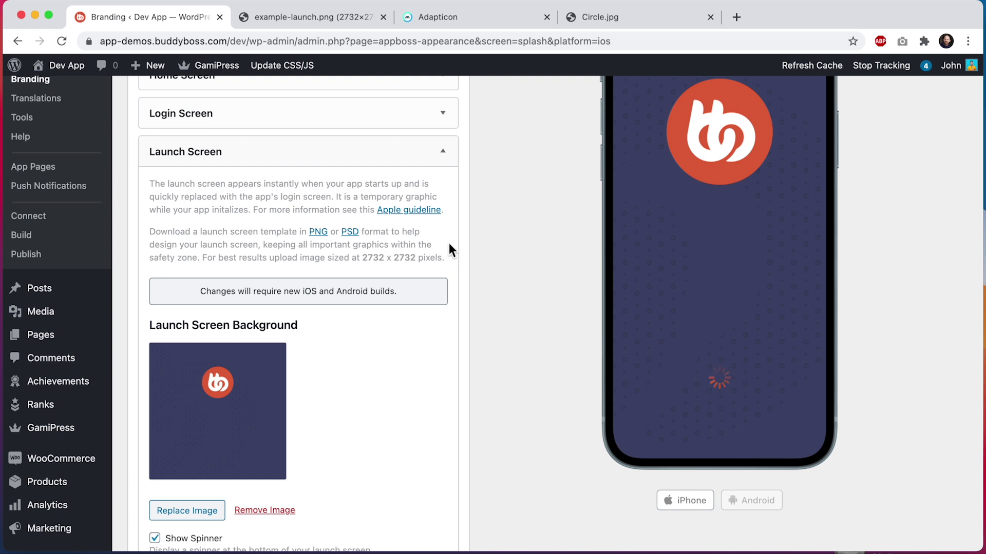
- Collapse the Launch Screen settings and expand the App Icons section
left_click(379, 164)
left_click(331, 191)
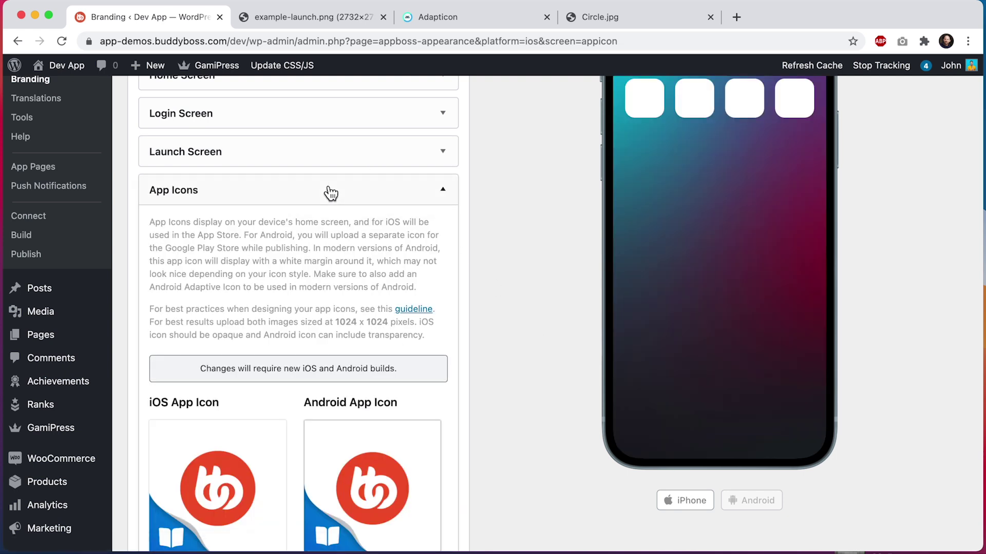
scroll(331, 192, "up", 3)
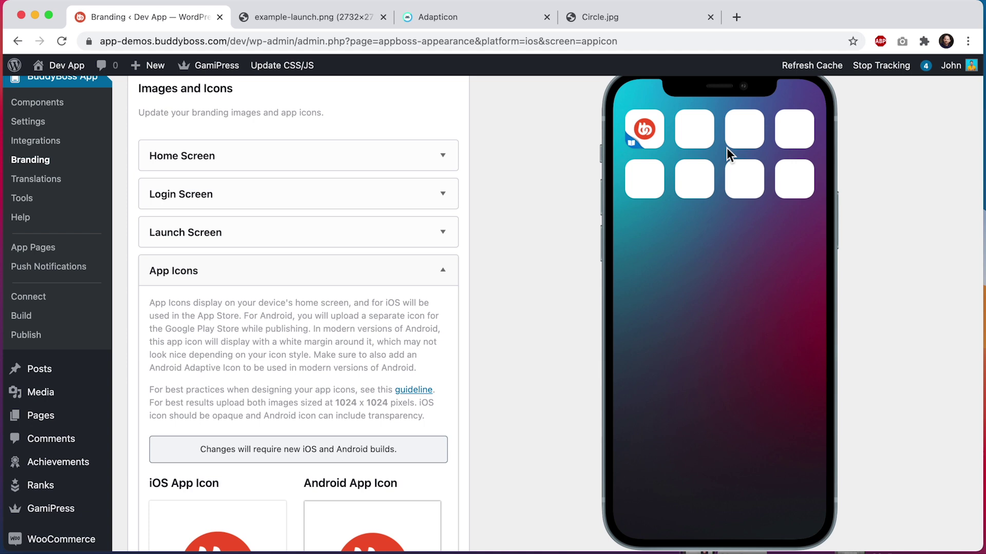
scroll(725, 148, "down", 3)
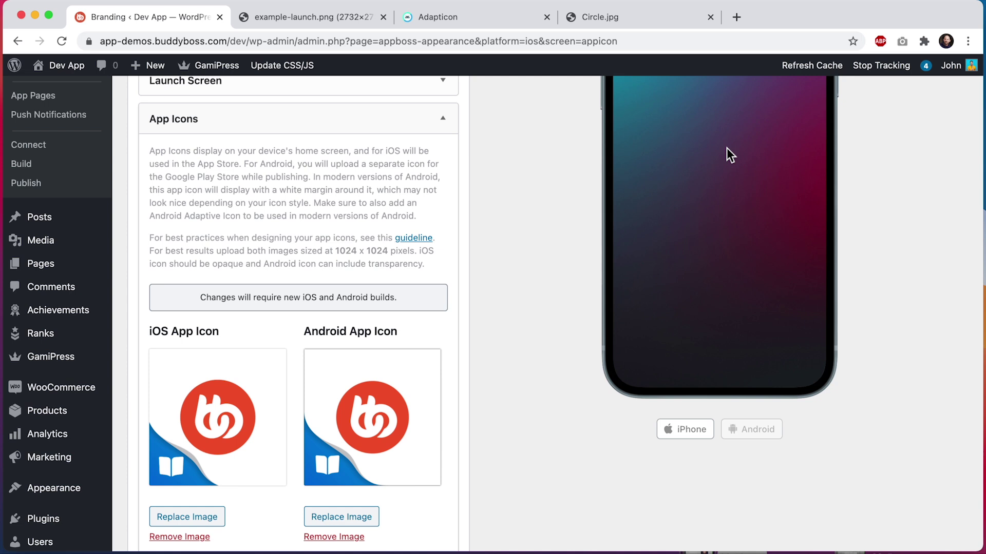
scroll(718, 151, "up", 3)
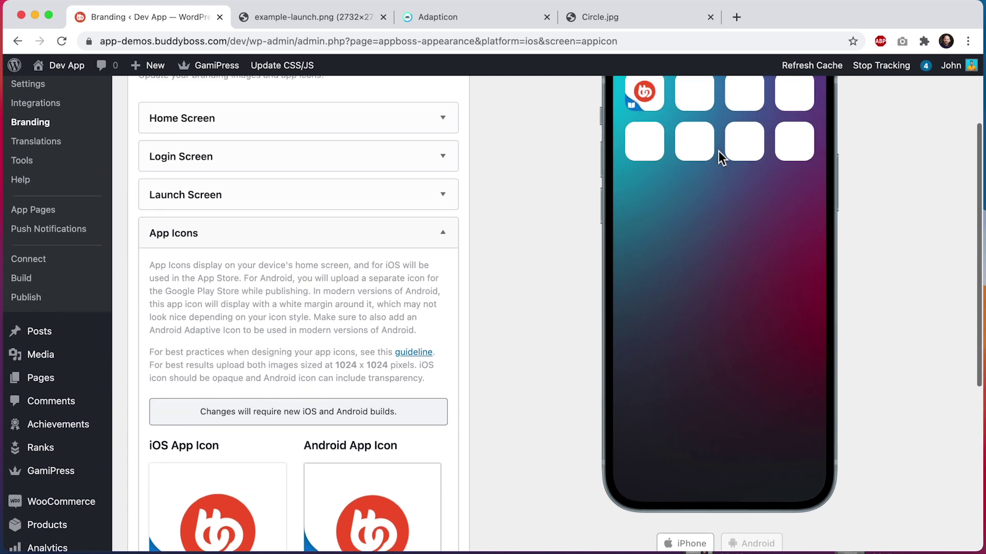
scroll(302, 444, "down", 5)
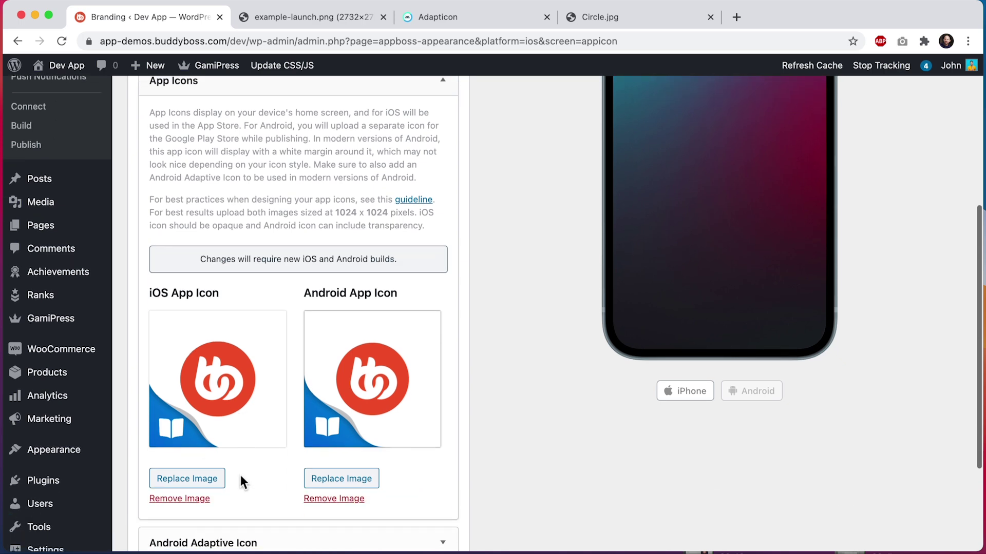
- Replace the iOS App Icon with bb_app_icon.png, crop it, and check the iPhone preview
left_click(187, 449)
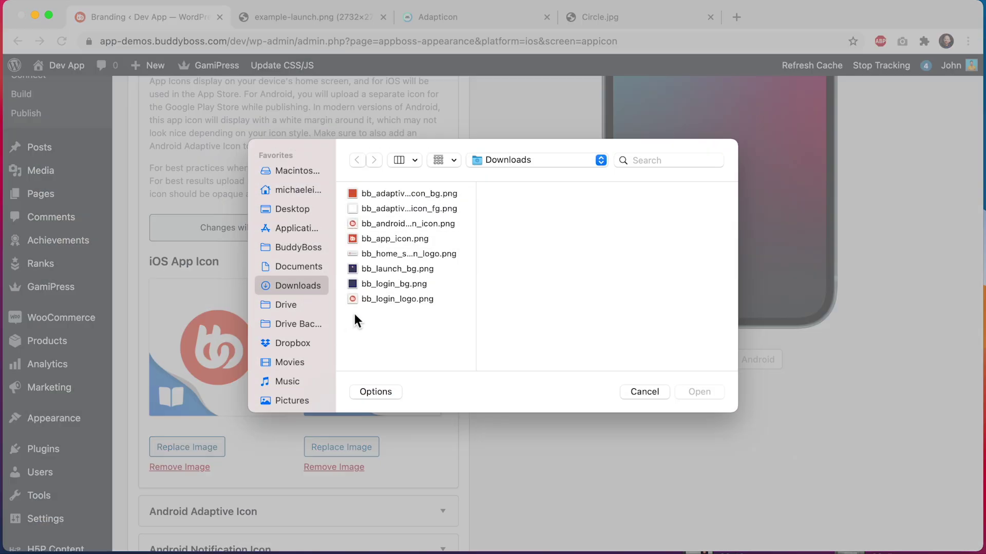
left_click(387, 240)
left_click(696, 393)
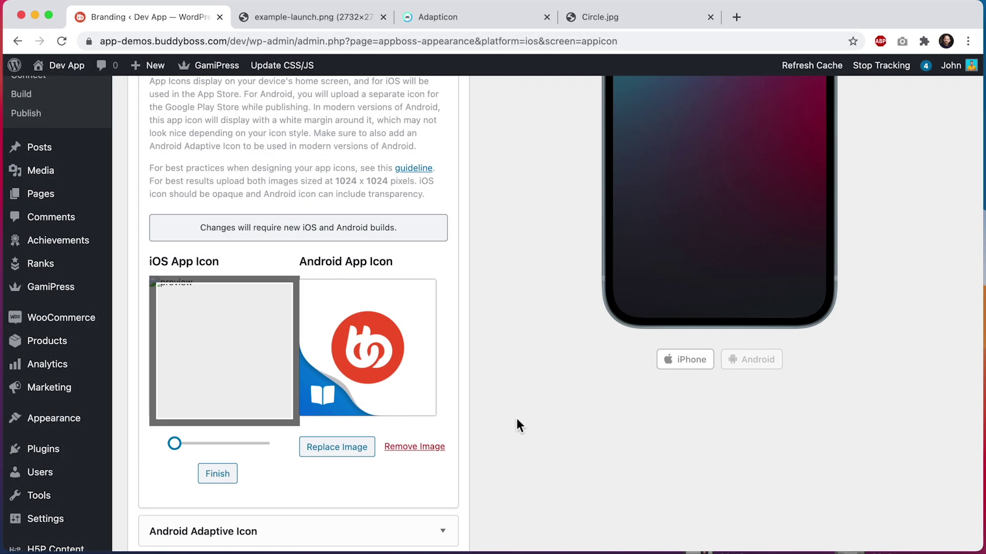
left_click(218, 474)
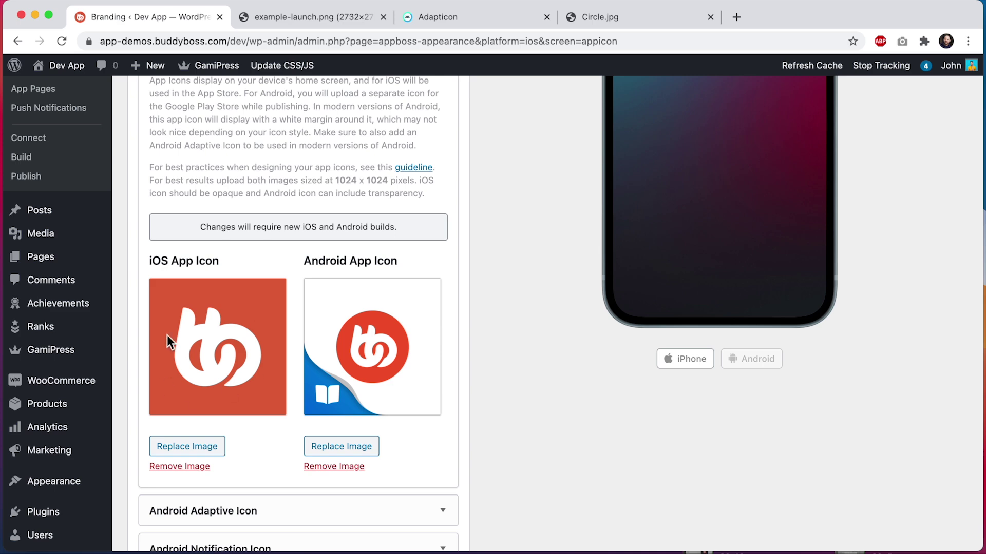
scroll(541, 234, "up", 5)
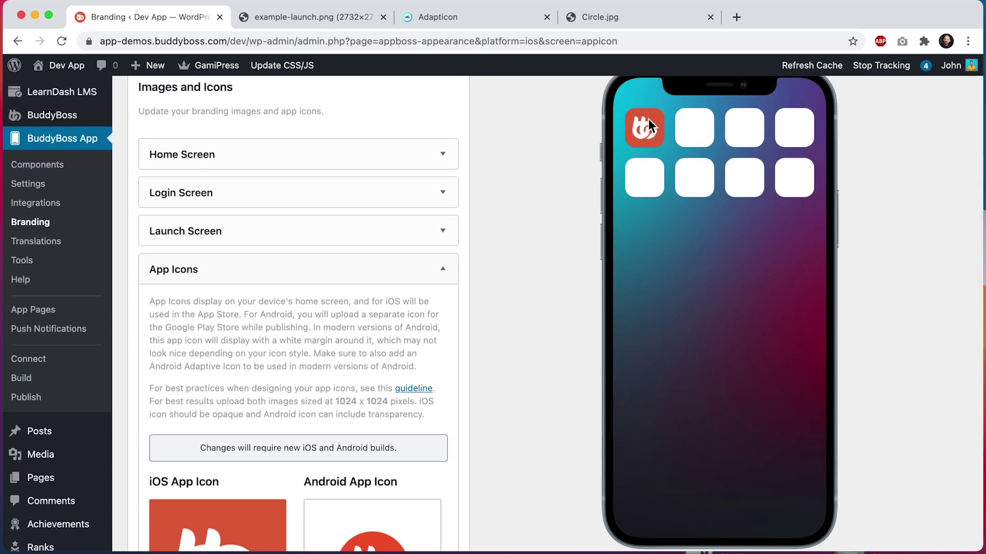
scroll(505, 367, "down", 6)
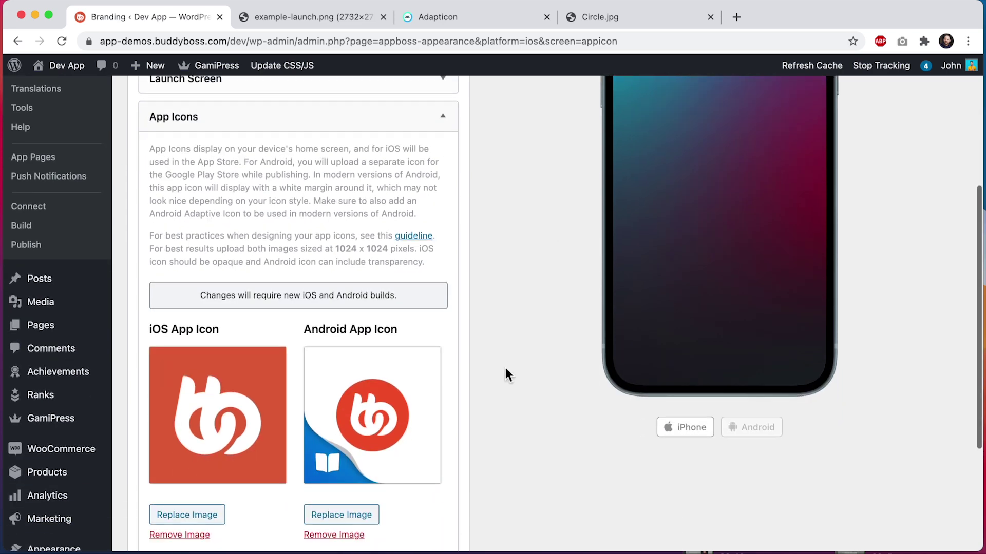
- Set the Android App Icon to bb_app_icon.png and view it on the Android home-screen preview
left_click(350, 397)
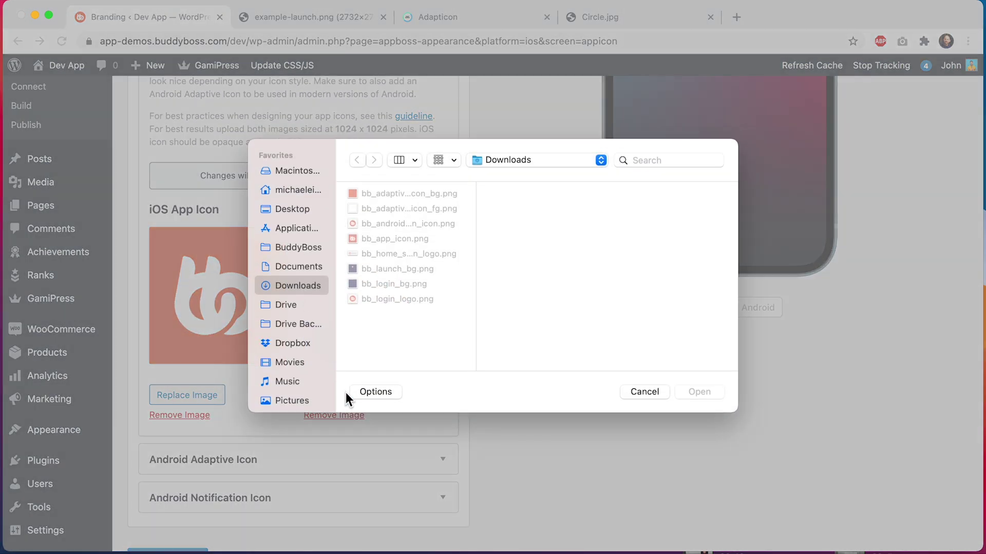
left_click(394, 238)
left_click(699, 393)
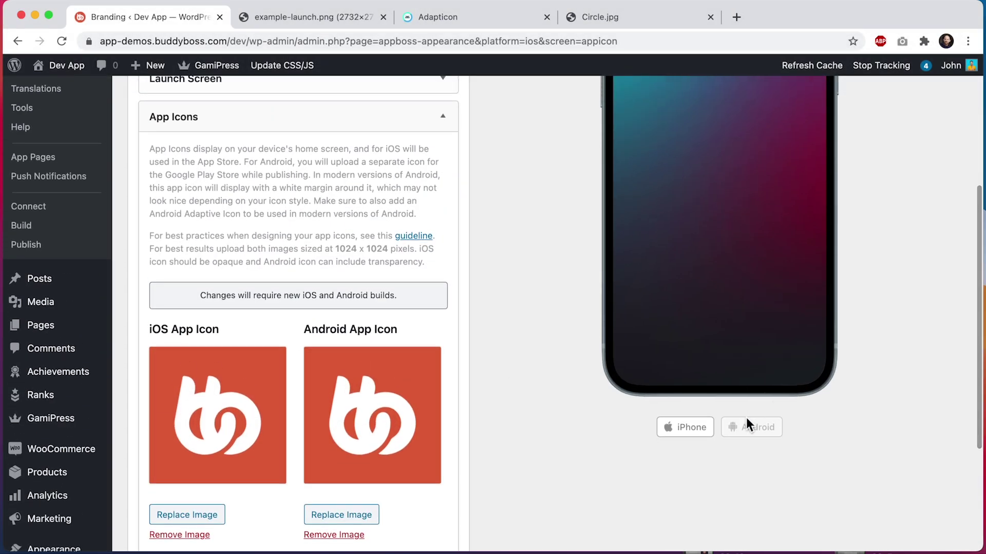
left_click(745, 425)
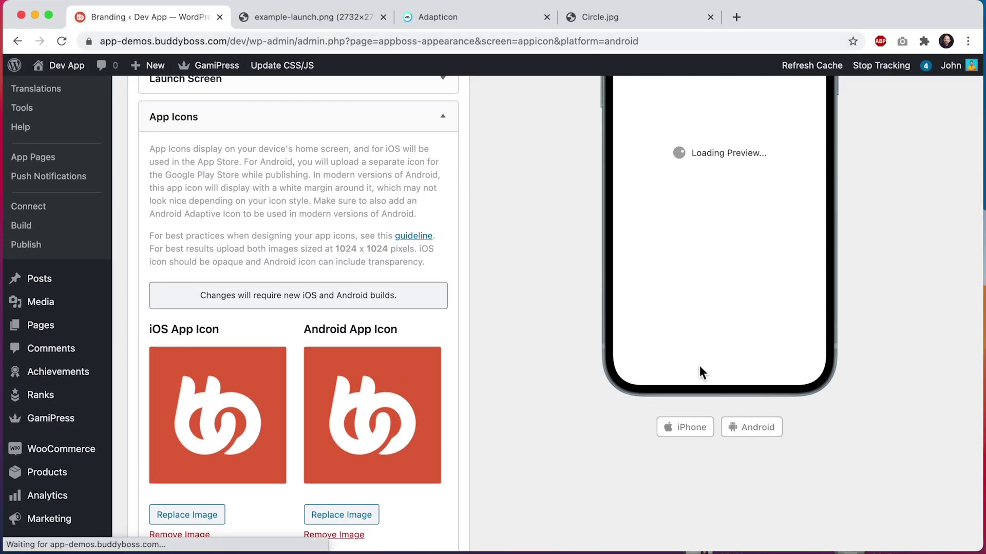
scroll(623, 291, "up", 3)
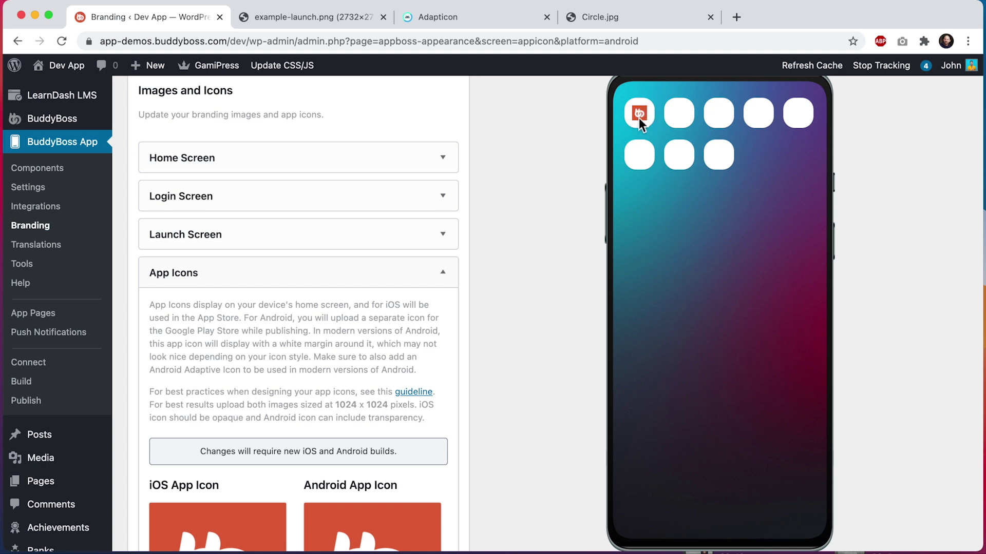
scroll(638, 118, "down", 5)
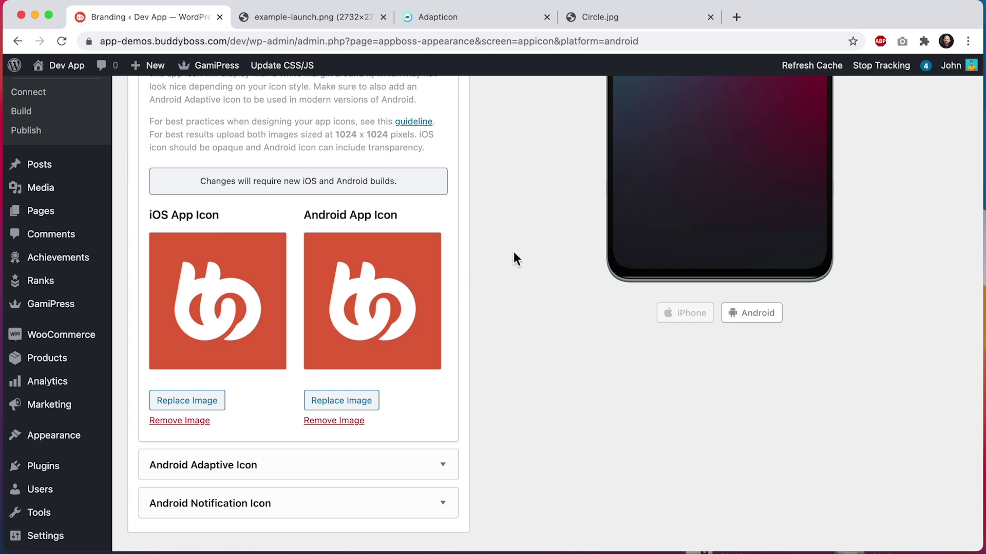
scroll(514, 251, "up", 4)
scroll(513, 251, "up", 2)
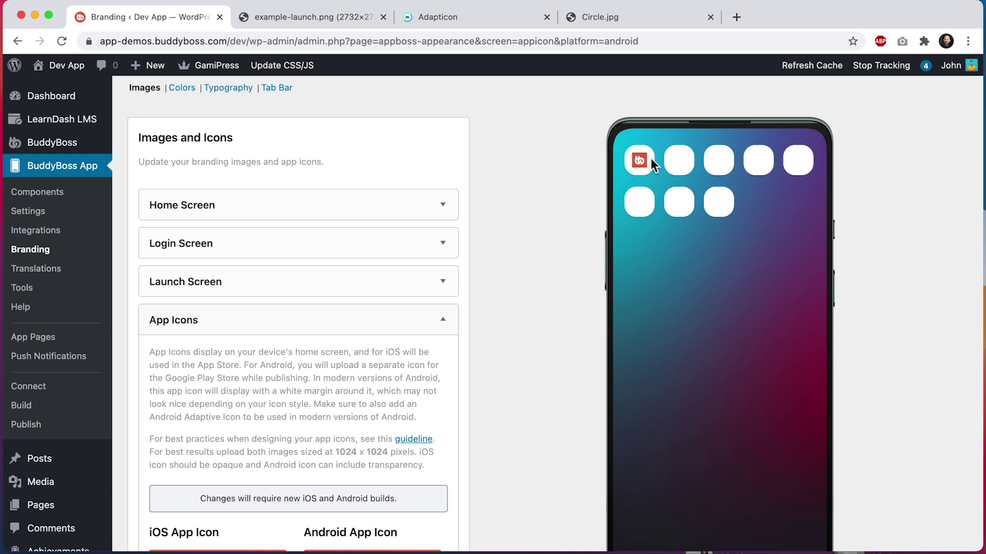
- Expand Android Adaptive Icon, review its Background and Foreground Icon fields, then bring up Icon Shapes.pdf
left_click(384, 327)
scroll(360, 318, "down", 1)
left_click(336, 314)
scroll(493, 334, "down", 2)
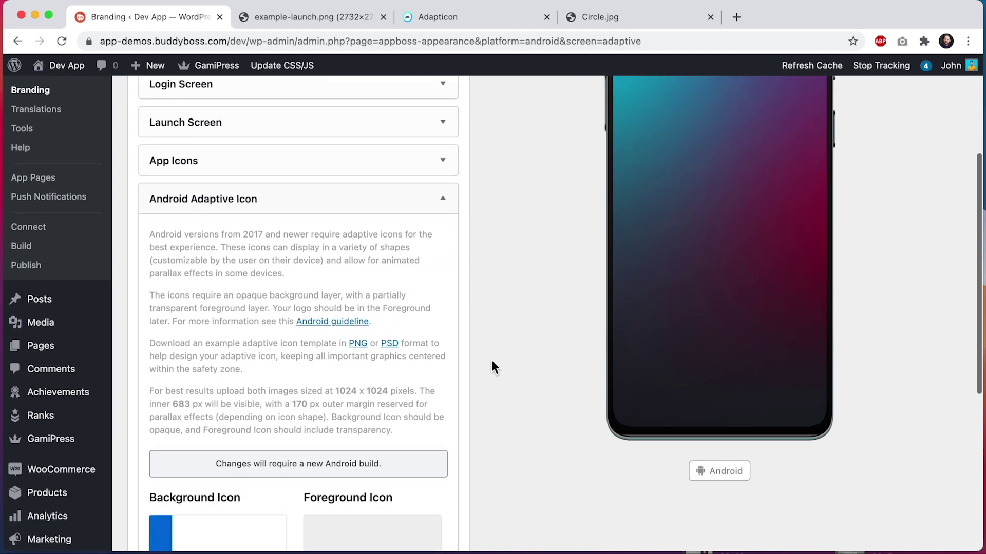
scroll(491, 359, "up", 3)
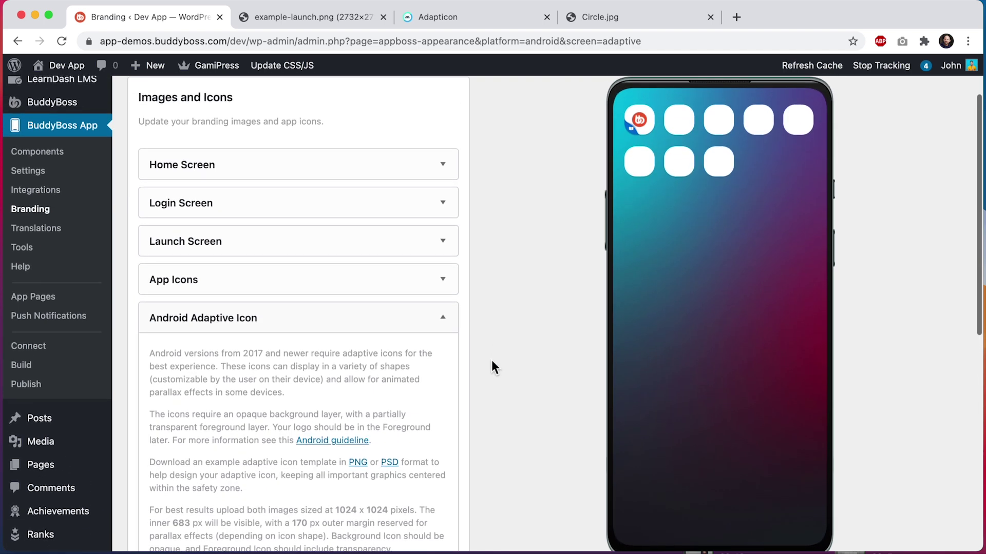
scroll(490, 363, "down", 1)
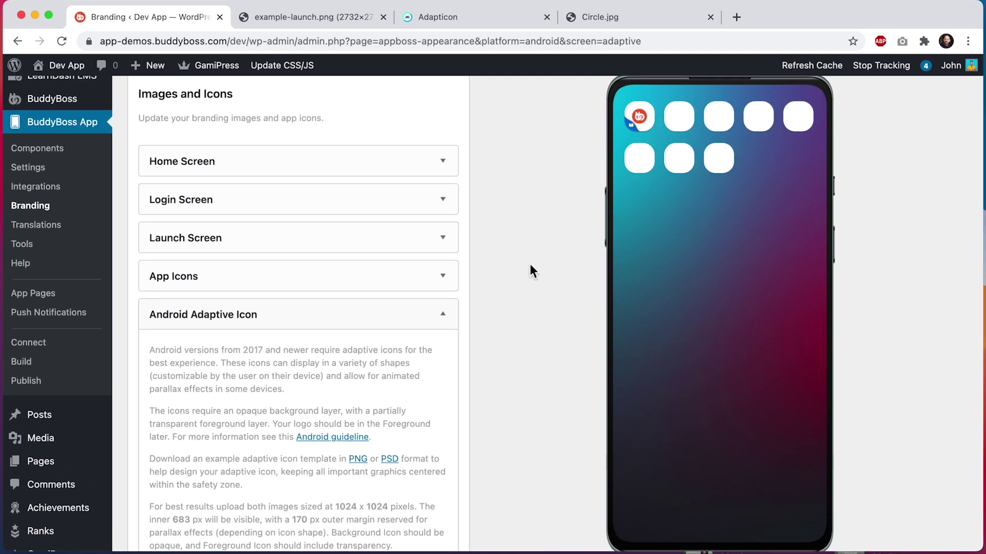
scroll(519, 288, "down", 5)
scroll(516, 298, "down", 2)
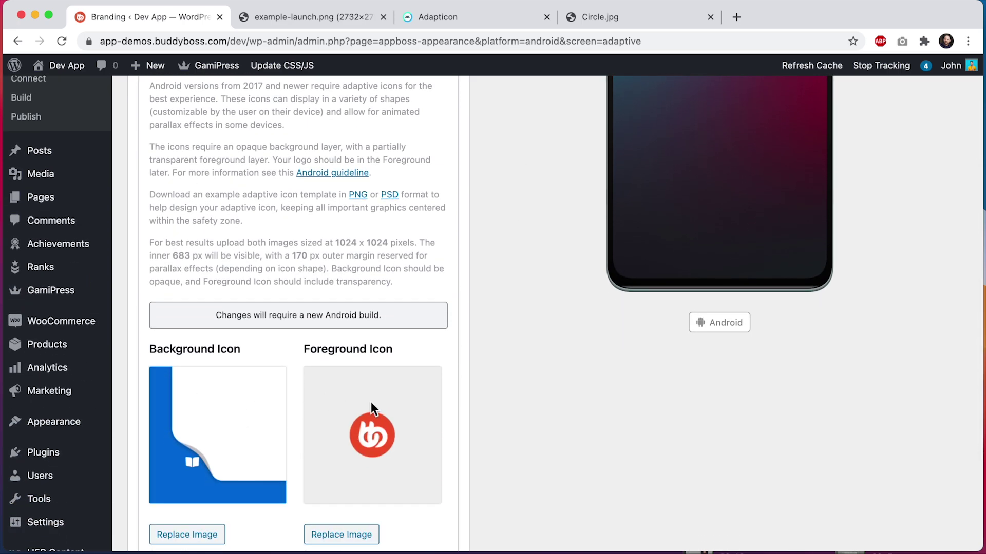
scroll(405, 392, "down", 1)
scroll(532, 251, "up", 10)
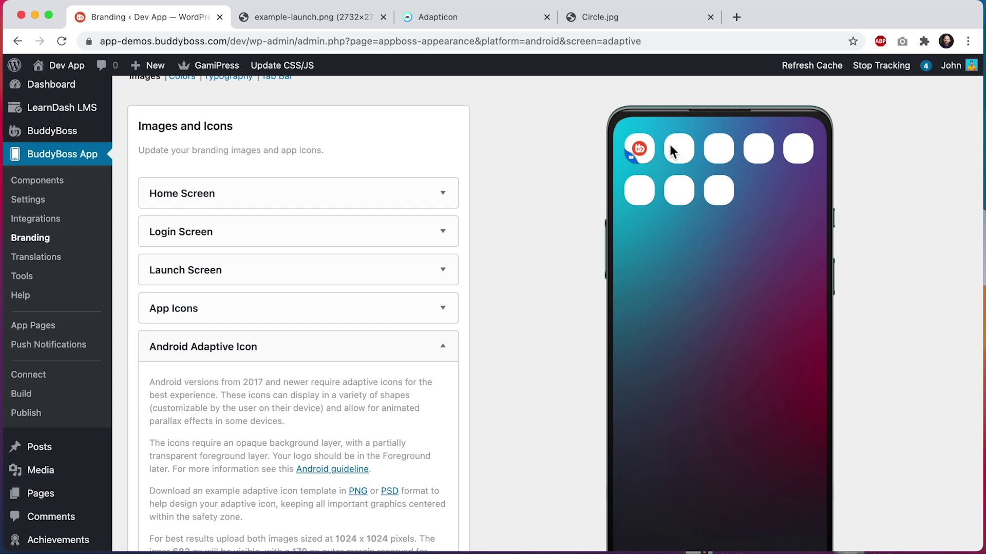
left_click(637, 18)
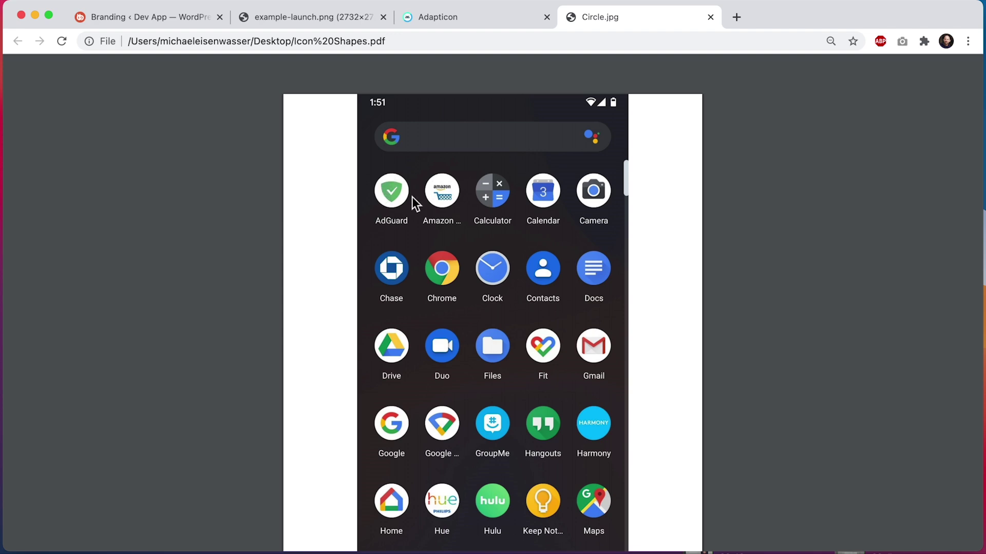
- Scroll Icon Shapes.pdf from the circular-icon app drawer to the teardrop-shaped icon page
scroll(384, 180, "down", 10)
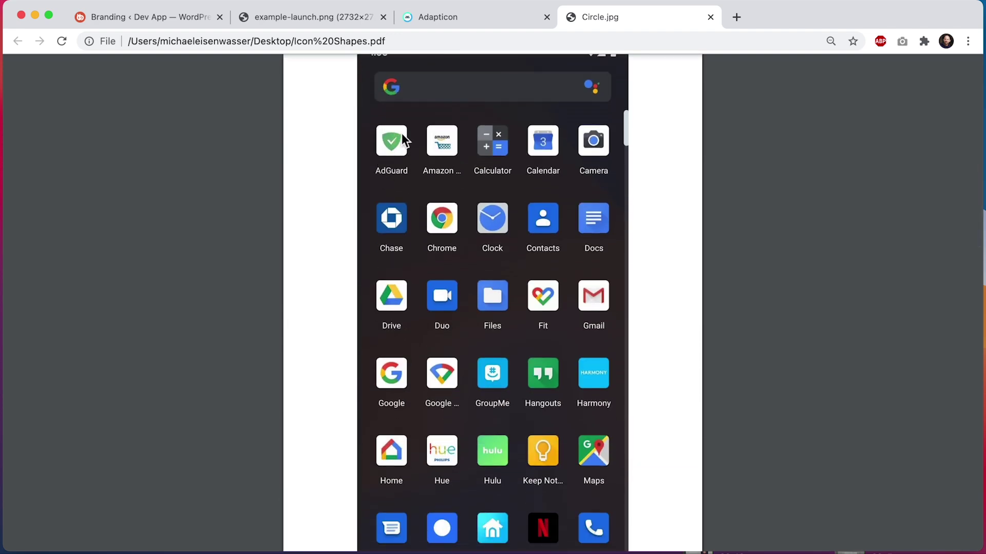
scroll(402, 136, "down", 8)
scroll(401, 135, "down", 20)
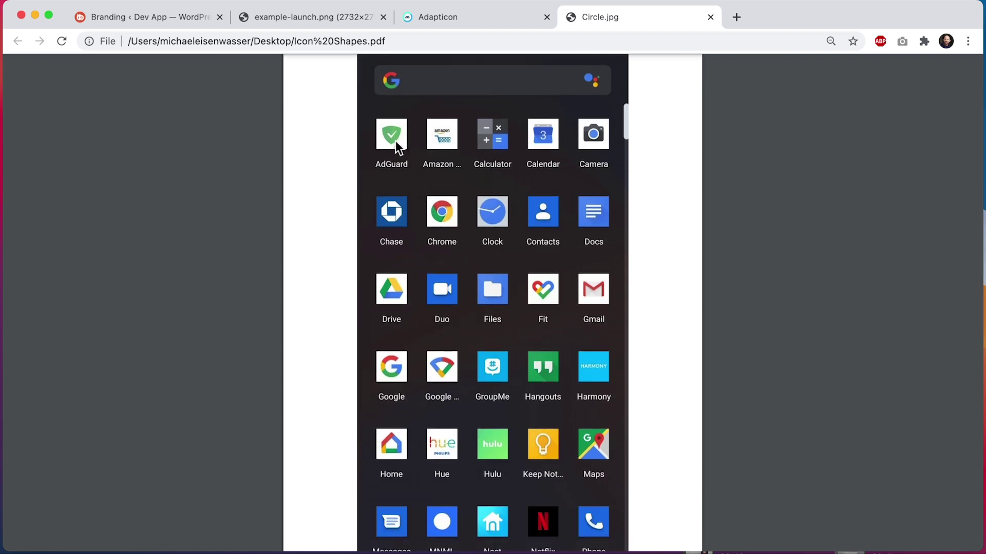
scroll(396, 141, "down", 3)
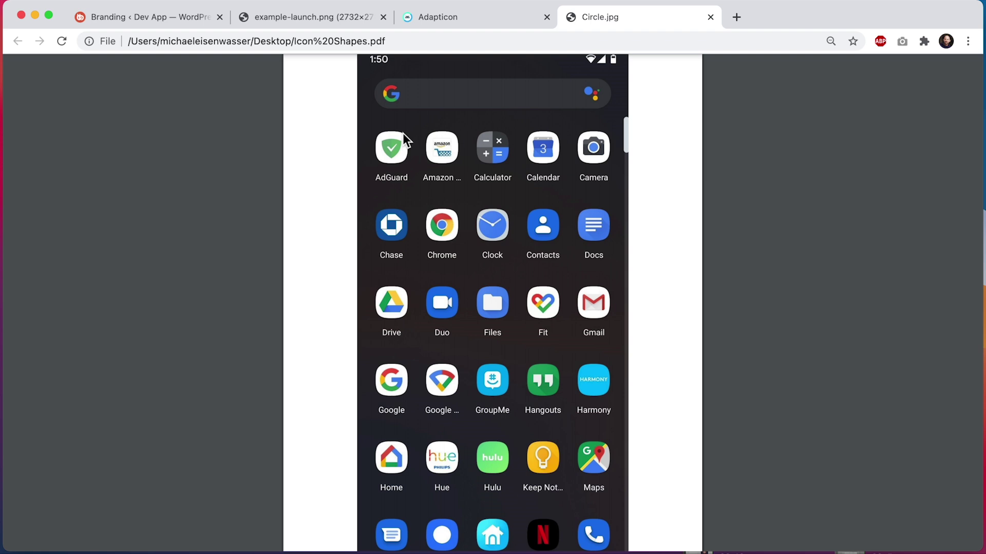
scroll(402, 162, "down", 20)
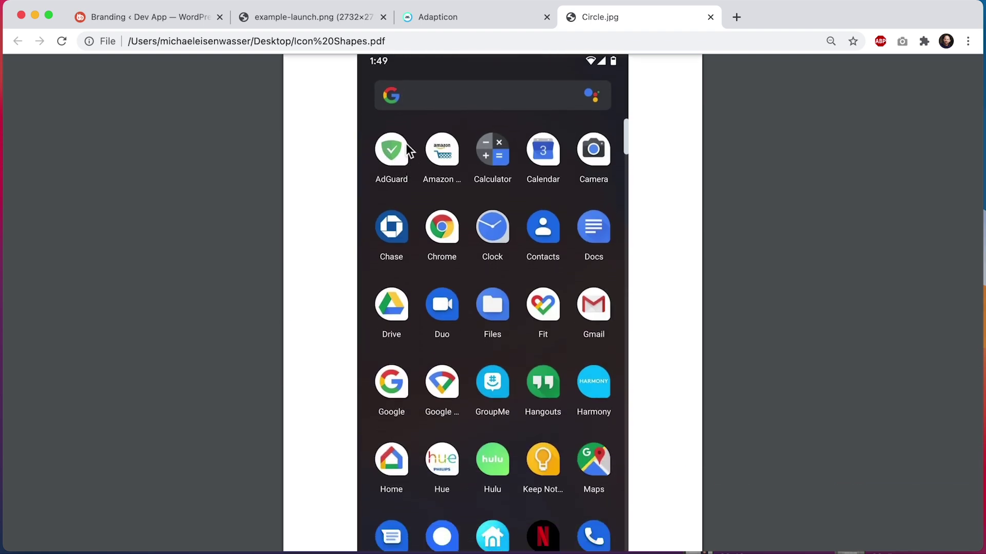
scroll(406, 144, "down", 1)
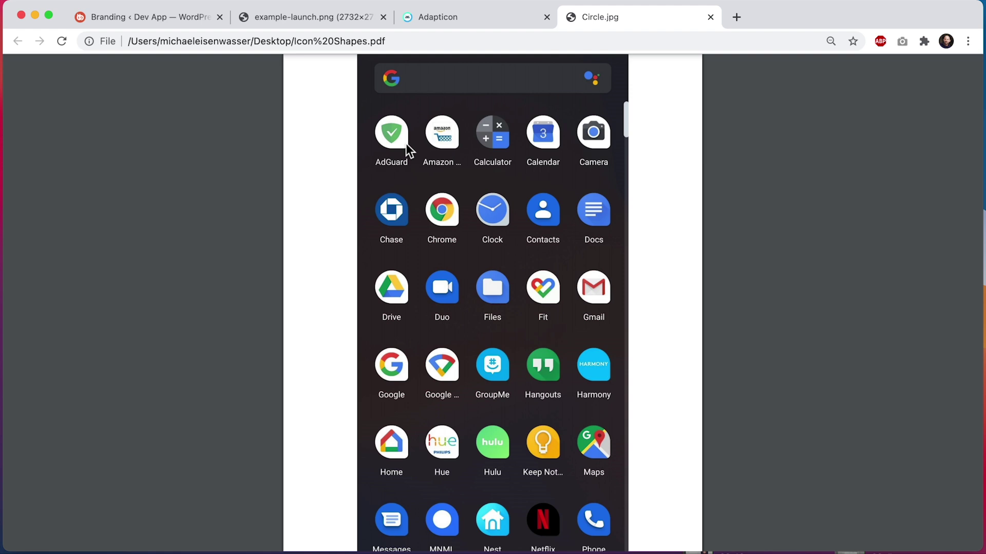
- Close the Circle.jpg tab and open the Android adaptive icons guideline link from Branding
key("super+w")
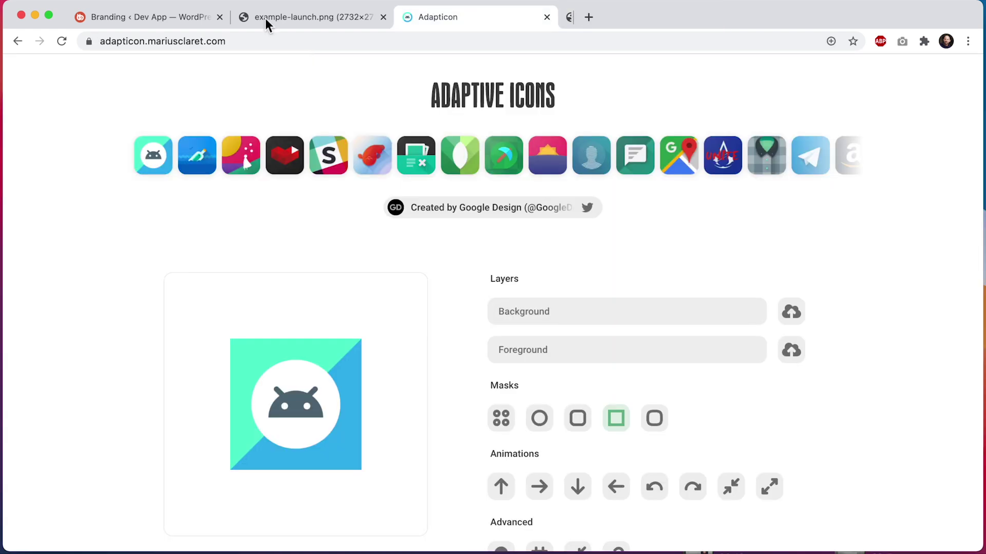
left_click(194, 18)
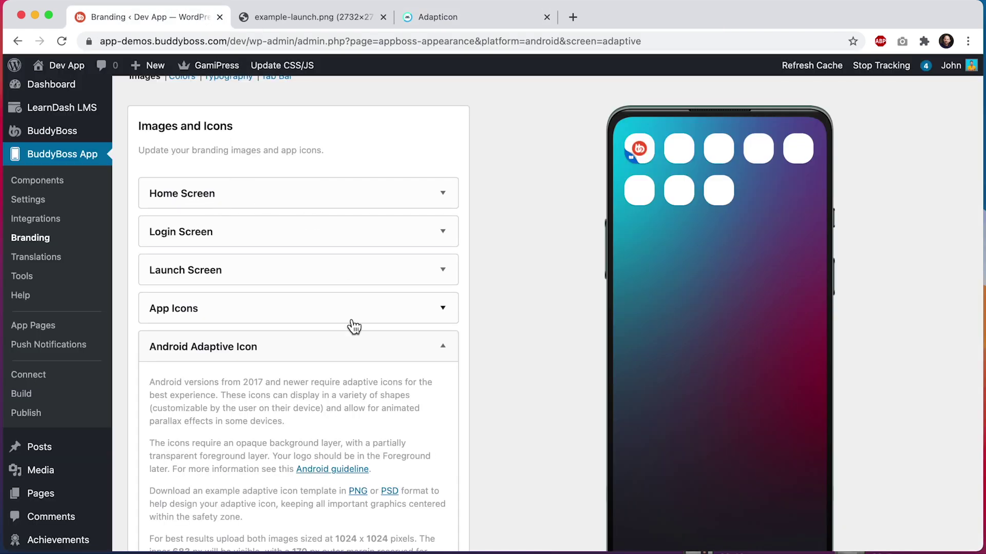
scroll(354, 327, "down", 3)
left_click(341, 333)
- Scroll through the Android Developers Adaptive icons guide
left_click(429, 19)
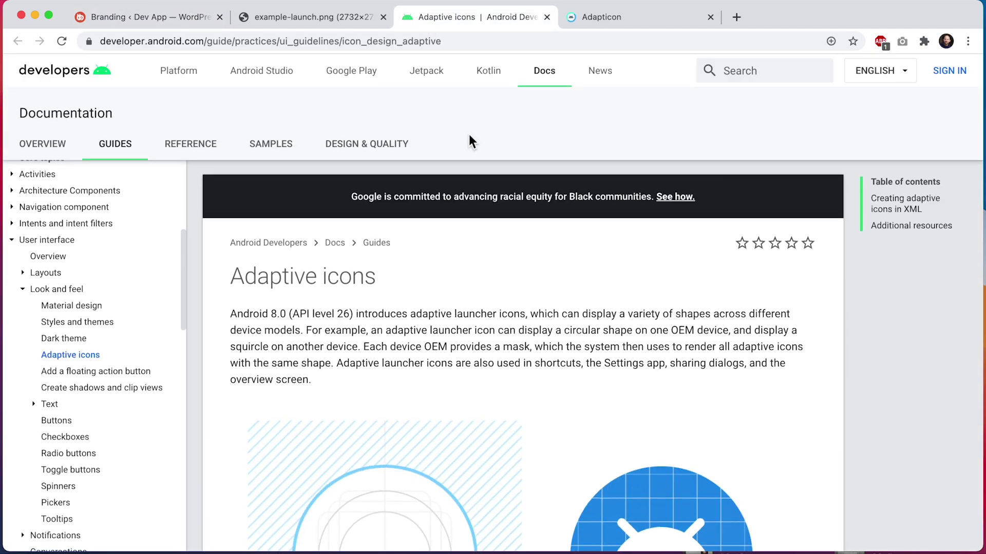
scroll(469, 142, "down", 5)
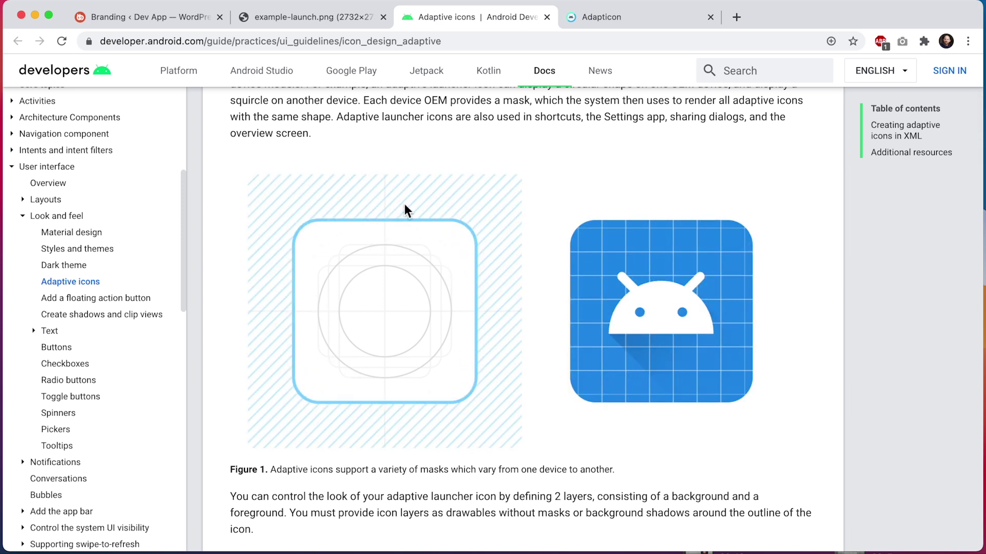
scroll(276, 411, "down", 8)
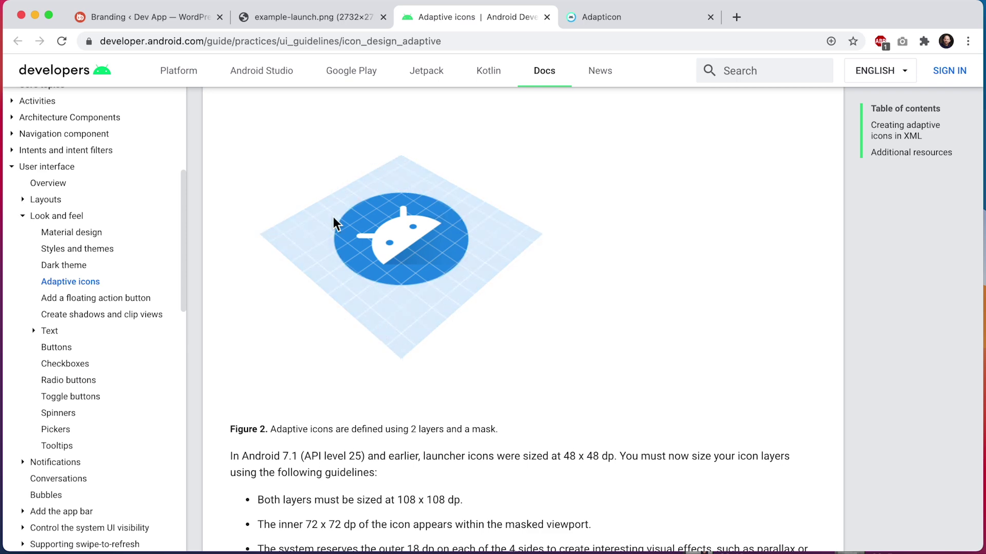
scroll(484, 257, "down", 9)
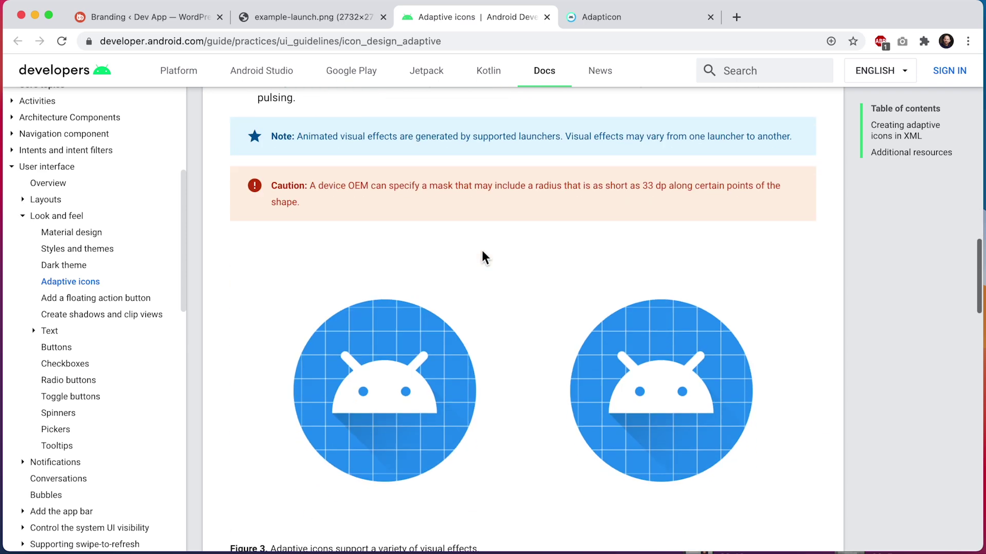
scroll(481, 251, "down", 4)
scroll(481, 251, "up", 1)
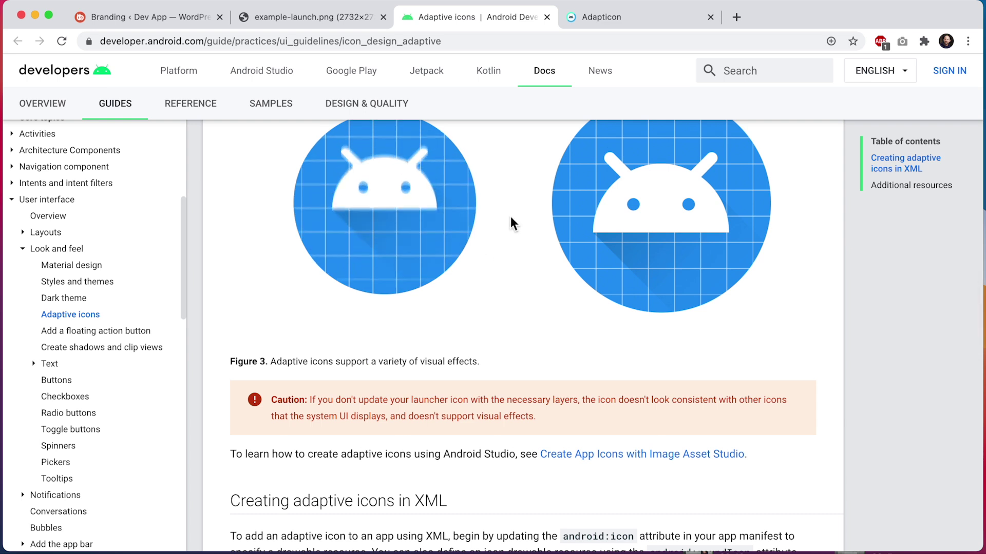
scroll(659, 201, "up", 1)
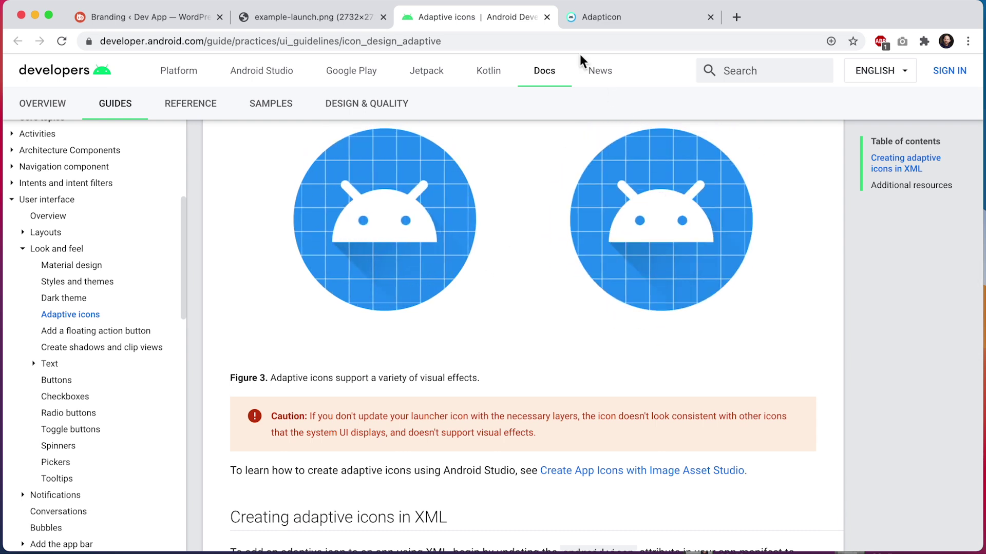
- Close the Adaptive icons guide and example-launch.png tabs, leaving Adapticon in front
left_click(546, 17)
left_click(507, 20)
left_click(383, 17)
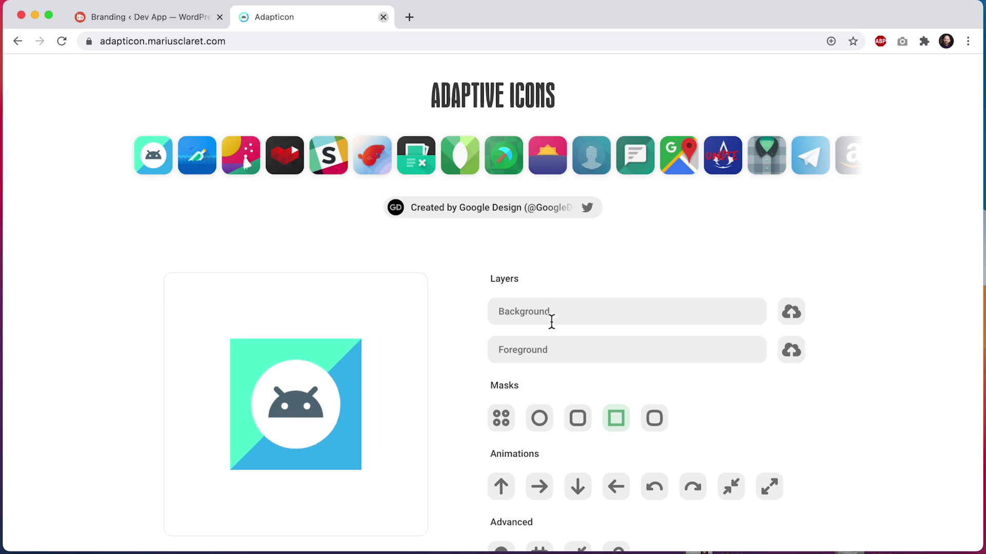
- Load bb_adaptive_icon_bg.png and bb_adaptive_icon_fg.png as Adapticon's background and foreground layers
left_click(791, 315)
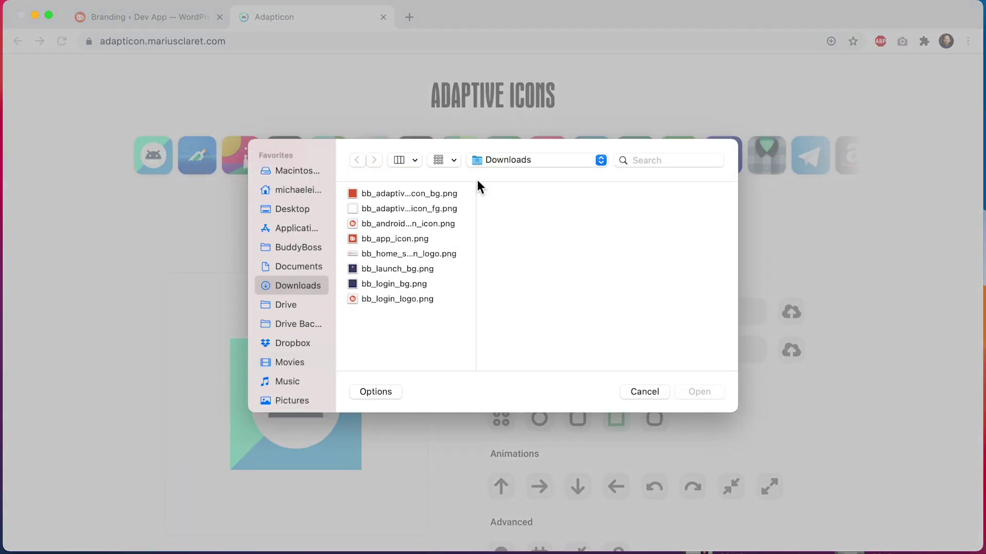
left_click(454, 193)
left_click(699, 391)
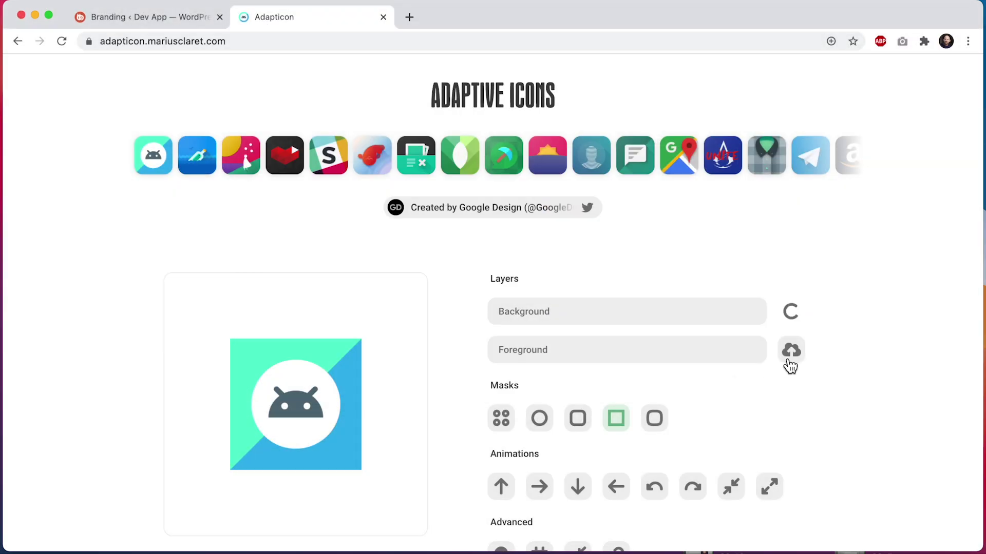
left_click(789, 302)
left_click(423, 208)
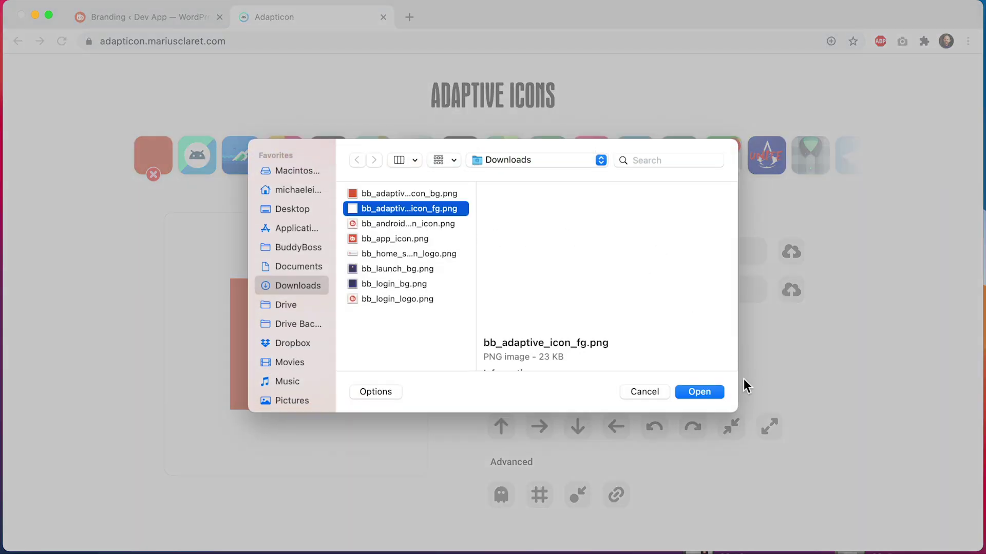
left_click(716, 397)
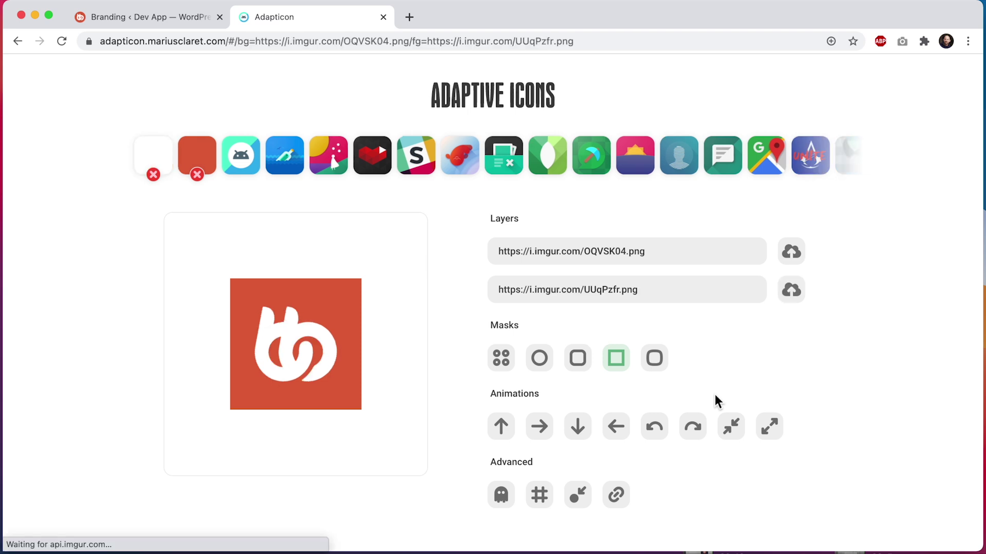
- Preview the icon with squircle, rounded-square, then circle masks
left_click_drag(302, 330, 318, 390)
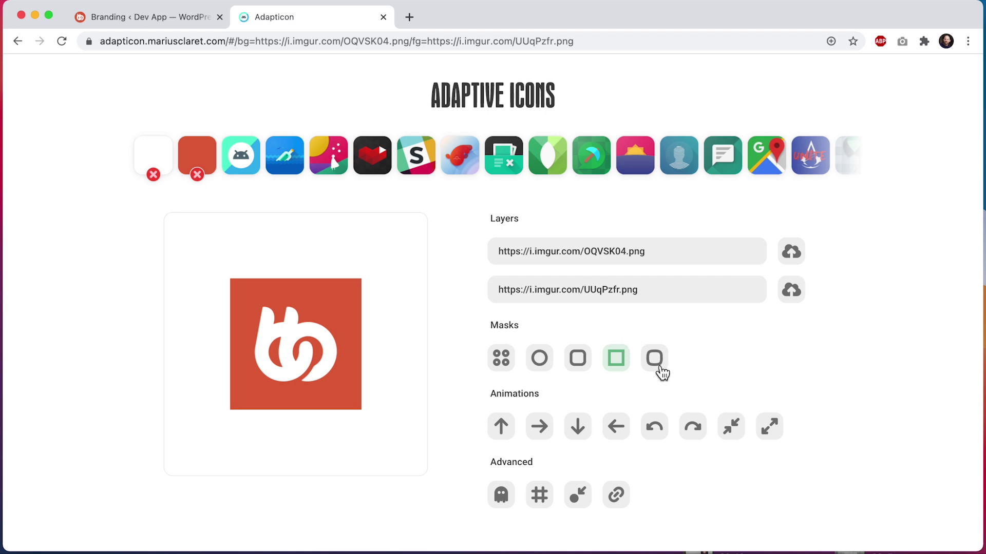
left_click(660, 367)
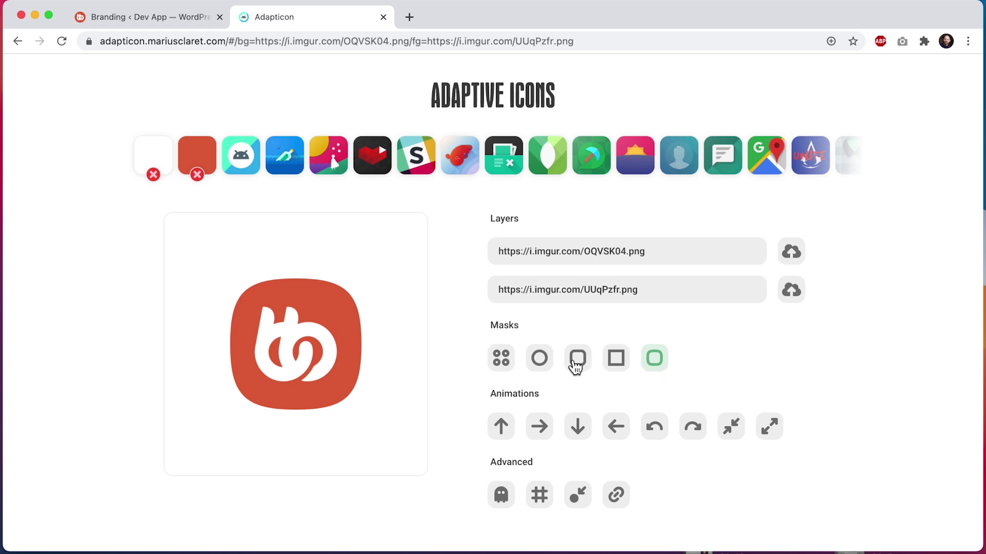
left_click(578, 364)
left_click(545, 365)
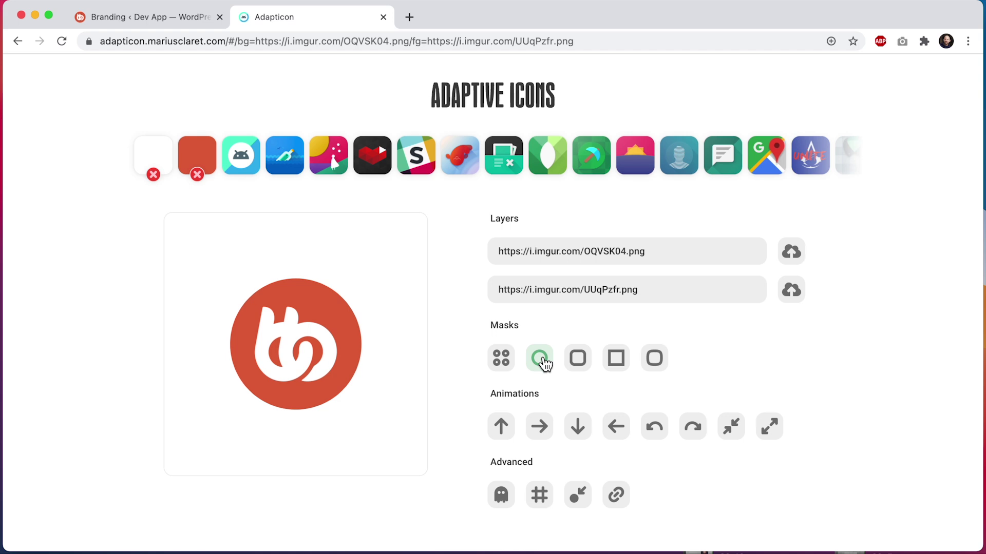
- Open the example-adaptive.png template from Branding and study its Safety Zone guide
left_click(155, 19)
scroll(232, 272, "down", 2)
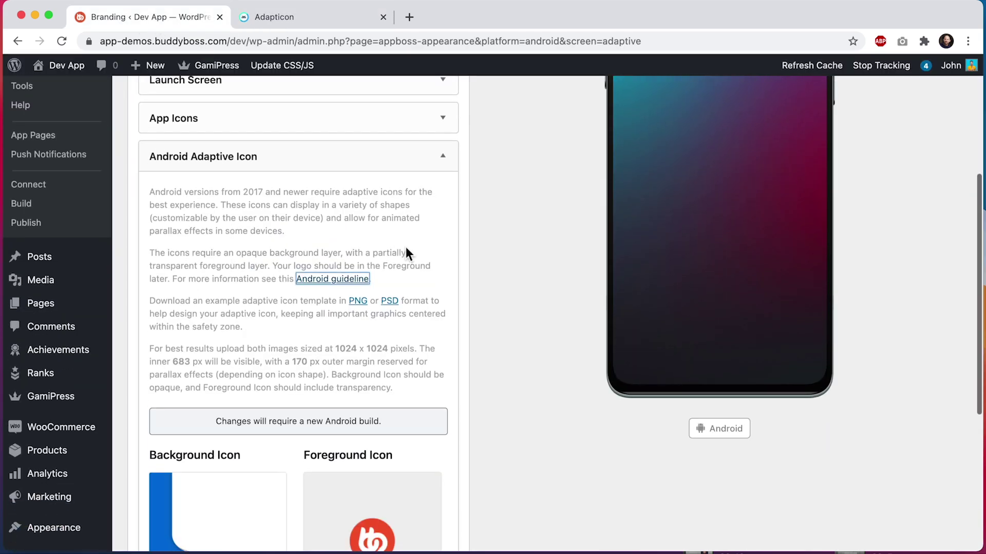
left_click(357, 302, "super")
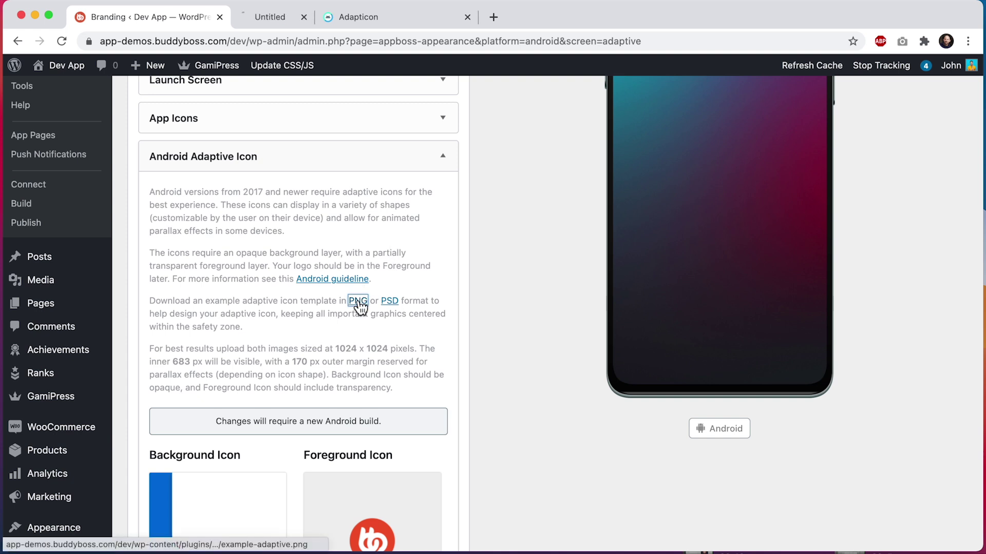
left_click(300, 18)
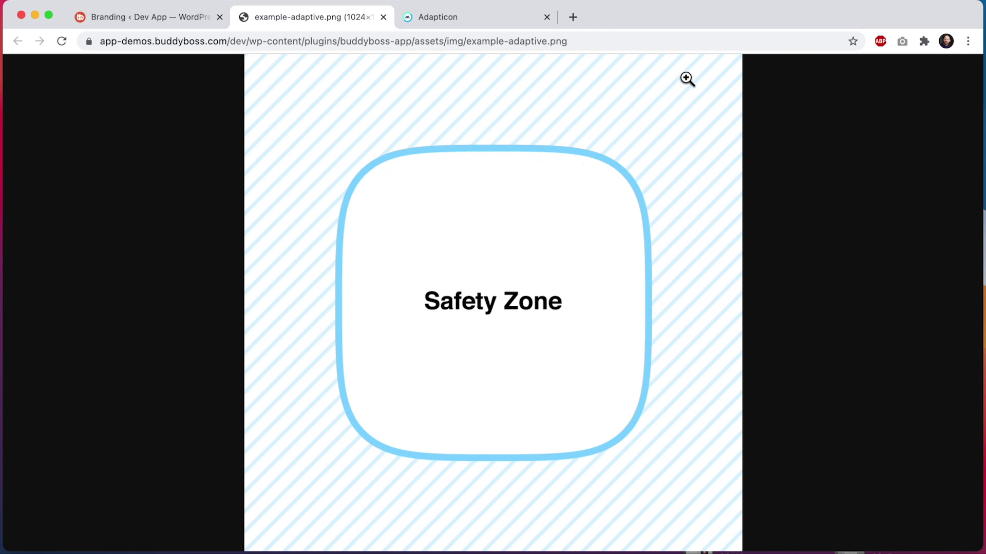
left_click(174, 15)
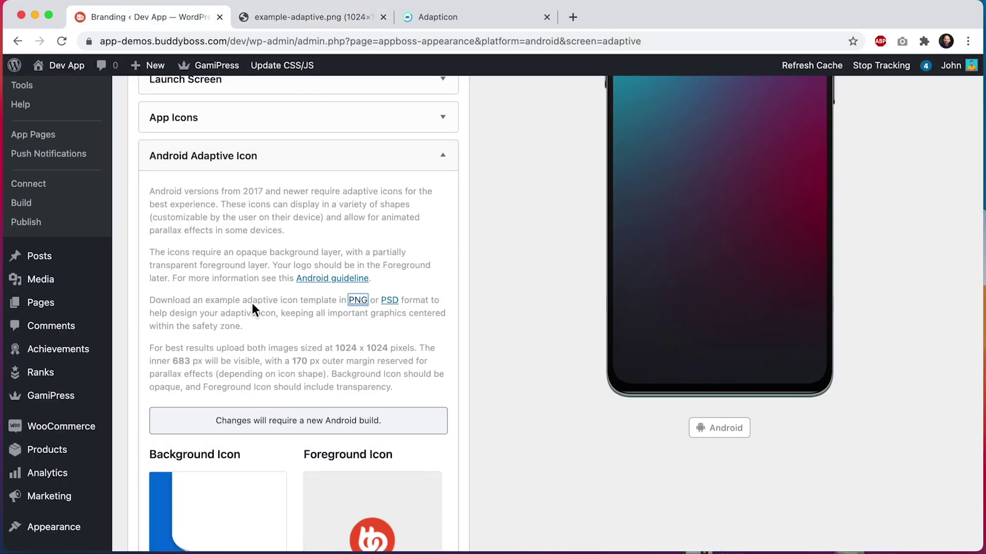
scroll(253, 308, "down", 3)
left_click(280, 23)
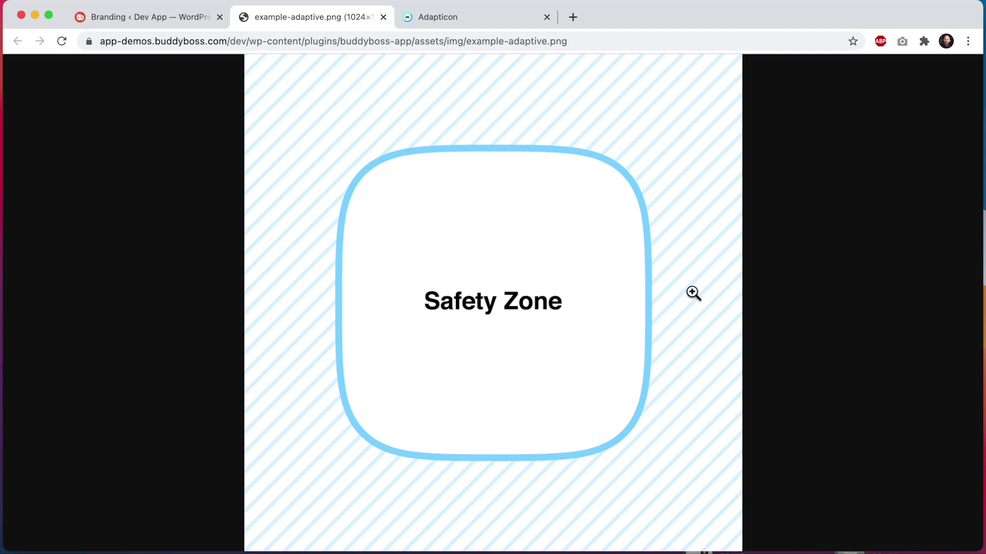
- Set bb_adaptive_icon_bg.png as the red Background Icon of the Android Adaptive Icon
left_click(169, 21)
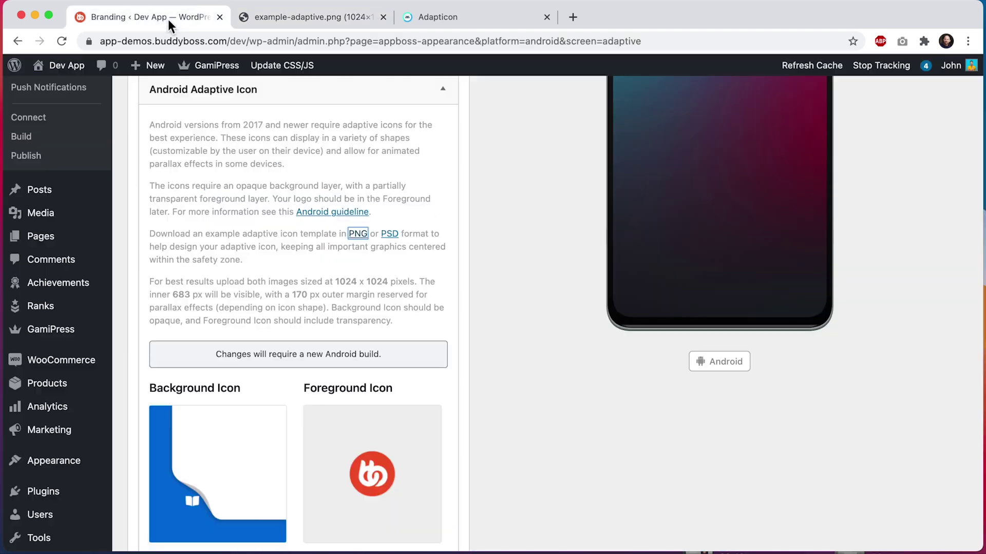
left_click(312, 251)
scroll(287, 259, "down", 2)
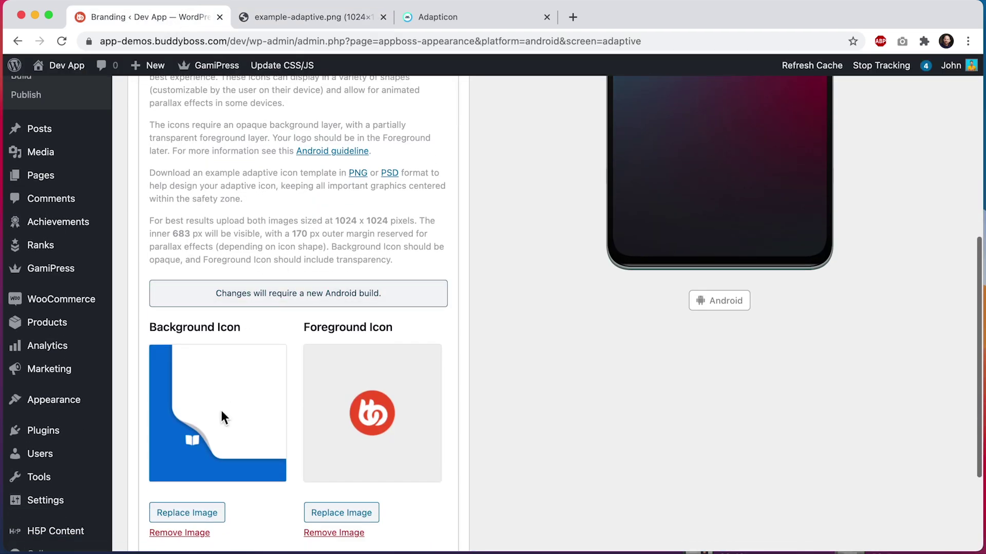
left_click(193, 509)
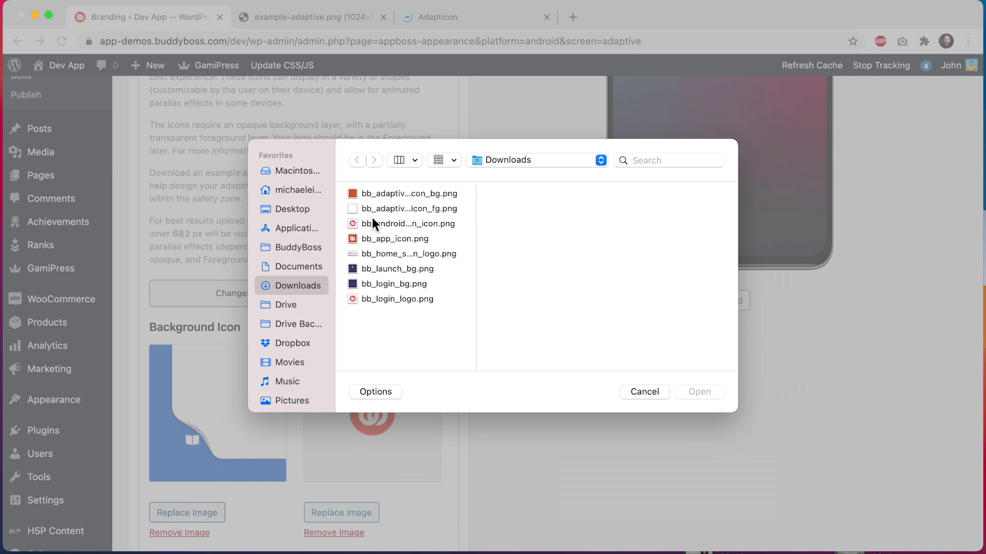
left_click(389, 194)
left_click(698, 392)
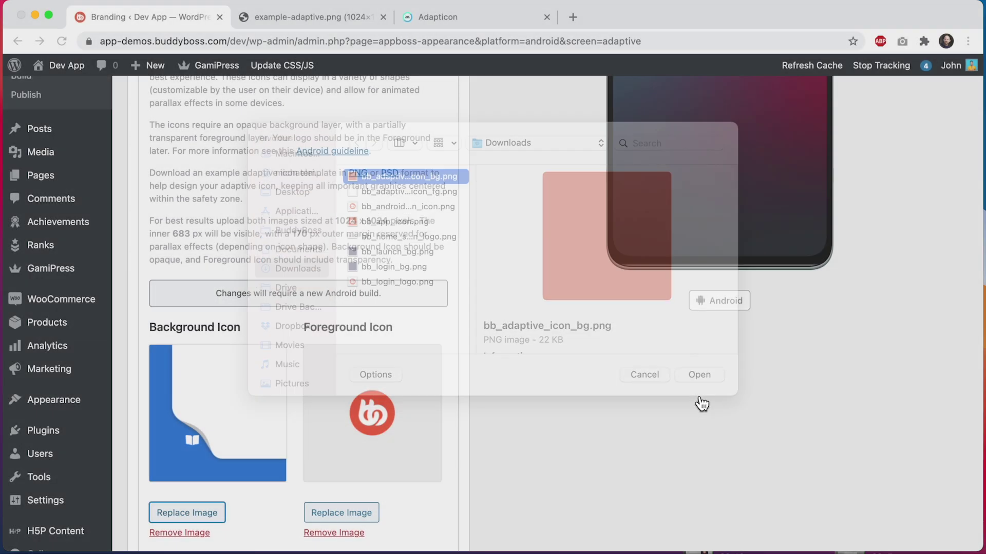
- Set bb_adaptive_icon_fg.png as the white-logo Foreground Icon and review the phone preview
left_click(331, 509)
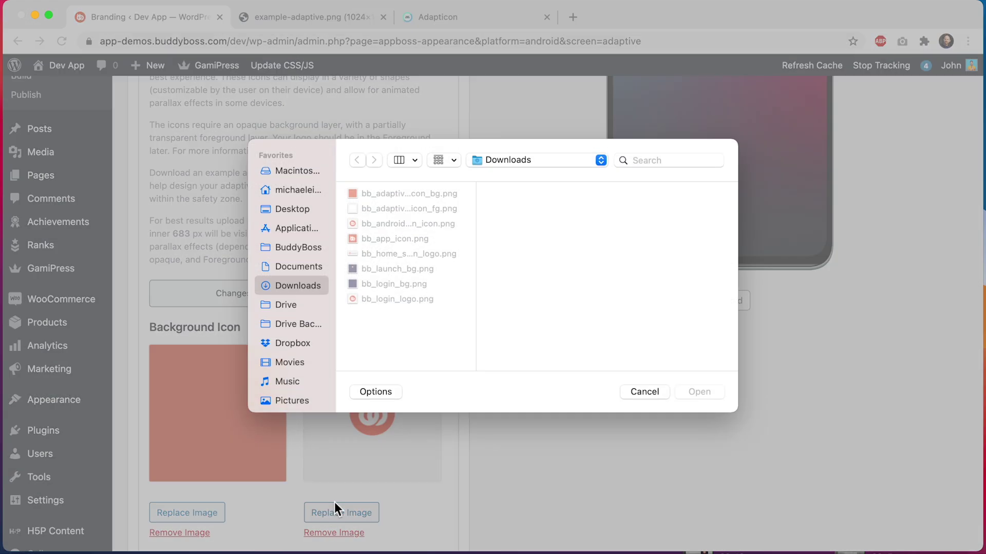
left_click(414, 209)
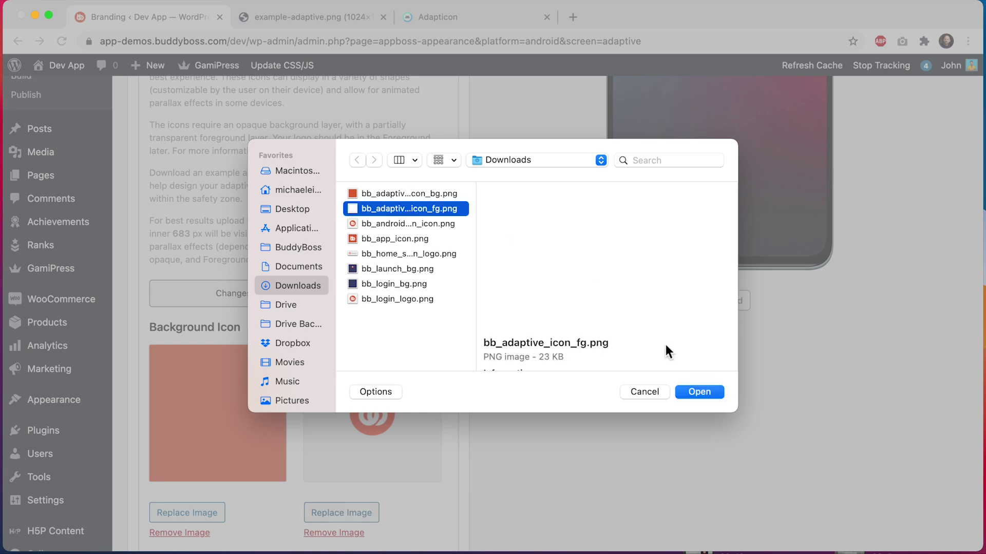
left_click(698, 392)
scroll(619, 391, "up", 5)
scroll(619, 391, "up", 1)
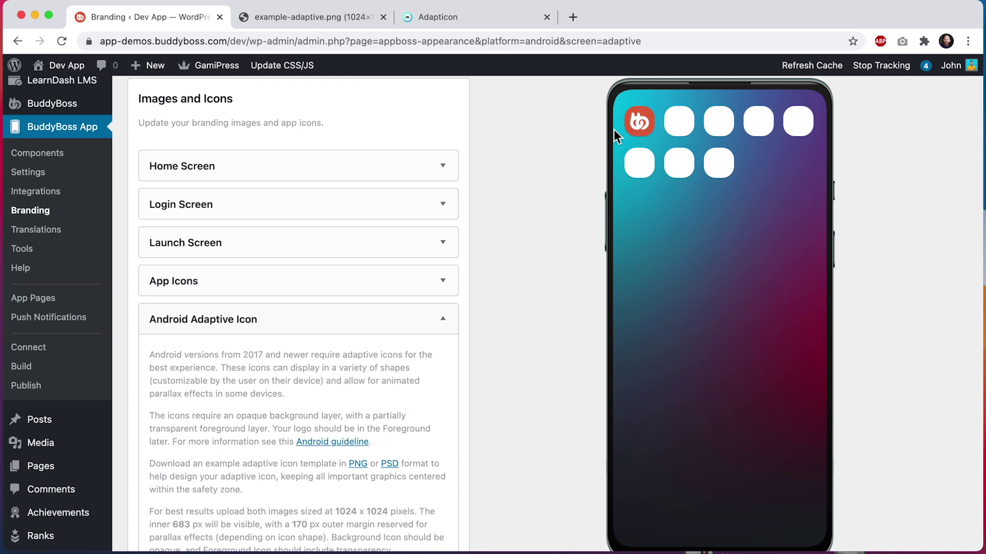
scroll(543, 187, "down", 7)
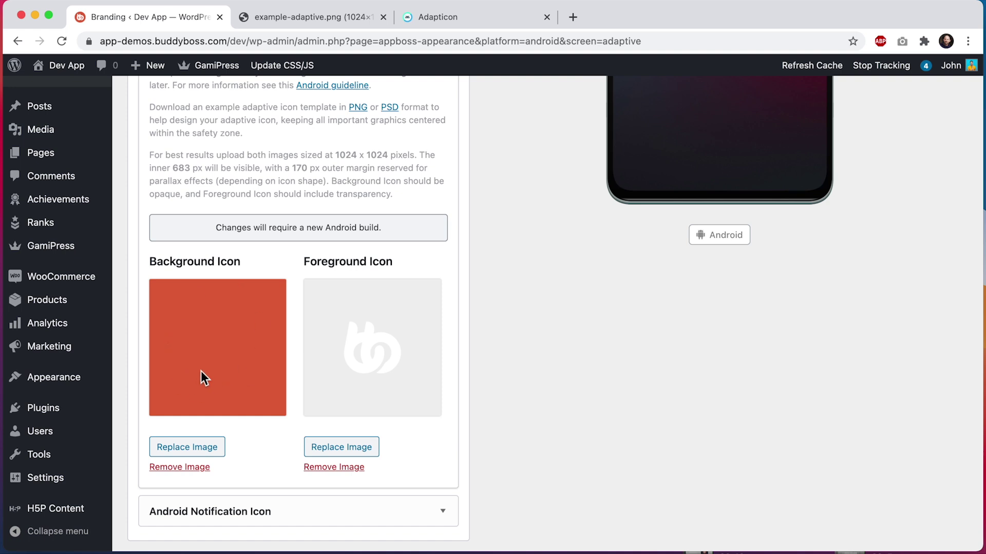
scroll(201, 370, "up", 6)
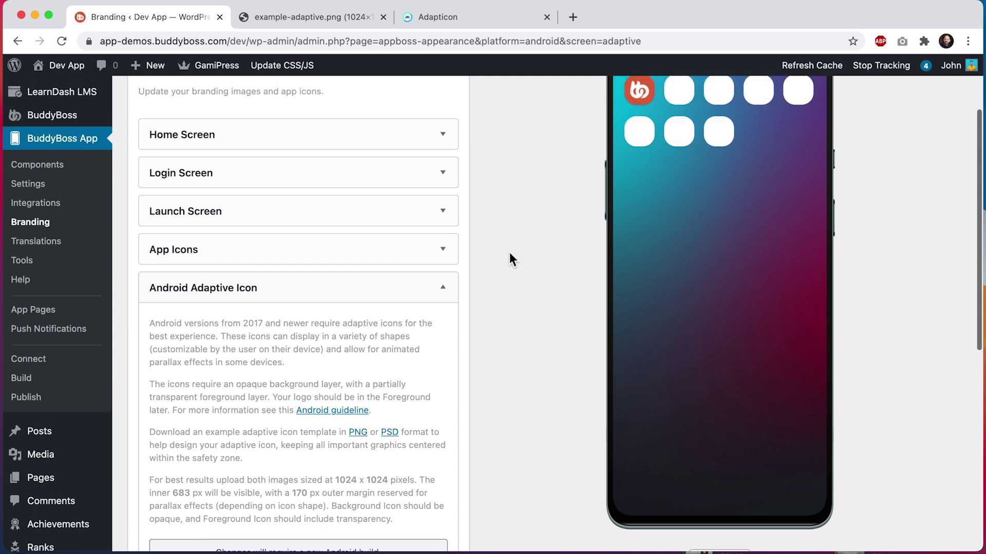
scroll(509, 253, "up", 2)
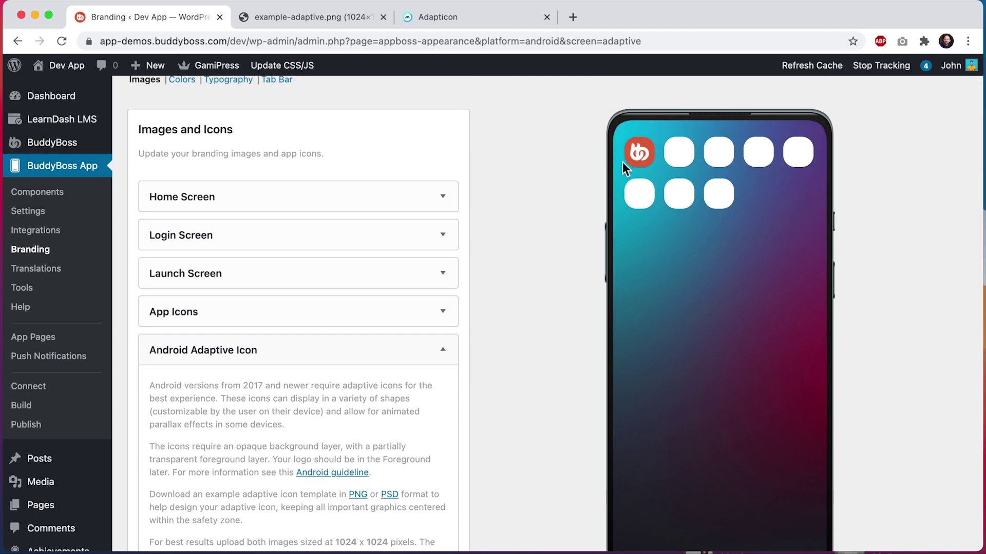
- Collapse Android Adaptive Icon and open the Android Notification Icon settings, comparing with App Icons
scroll(622, 161, "down", 7)
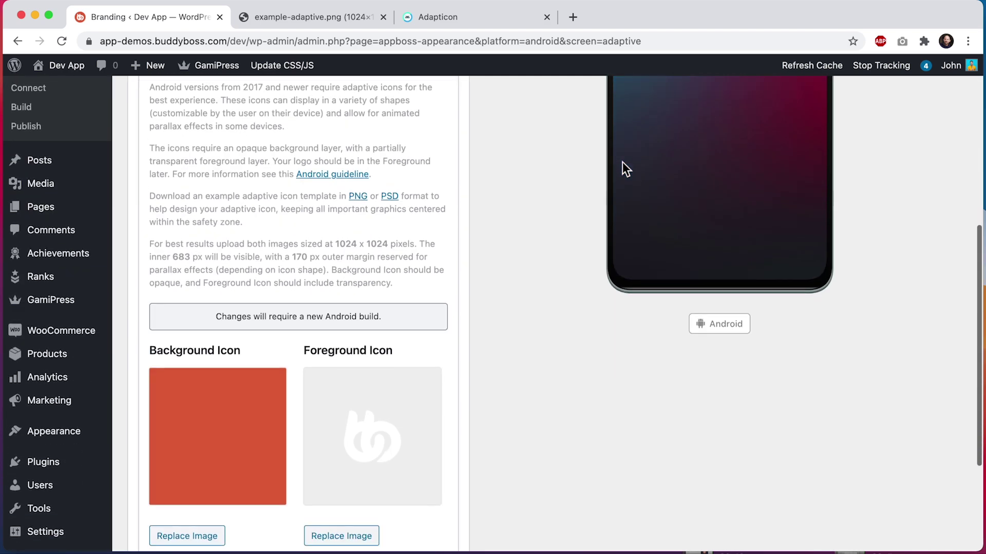
scroll(462, 114, "up", 1)
left_click(428, 109)
left_click(374, 147)
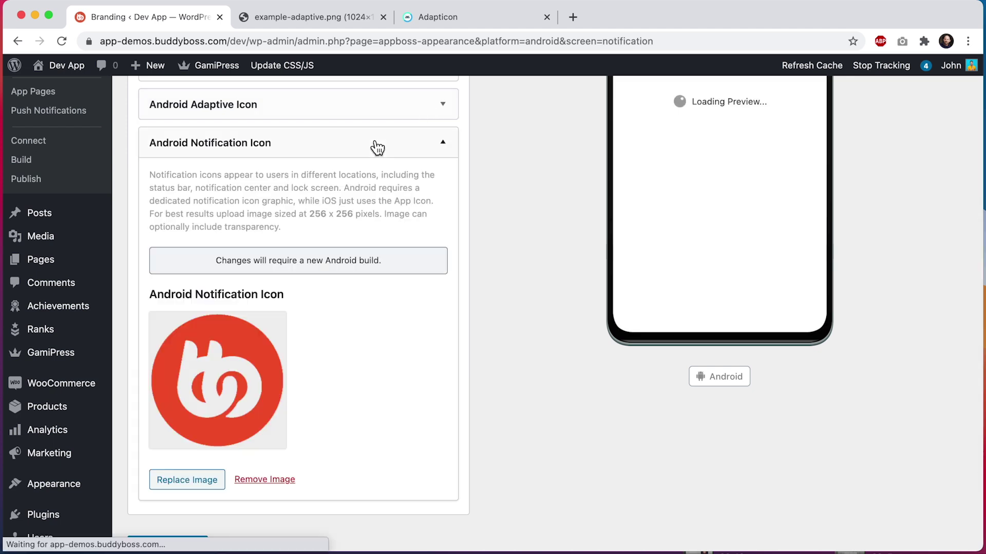
scroll(323, 378, "up", 2)
scroll(597, 223, "up", 4)
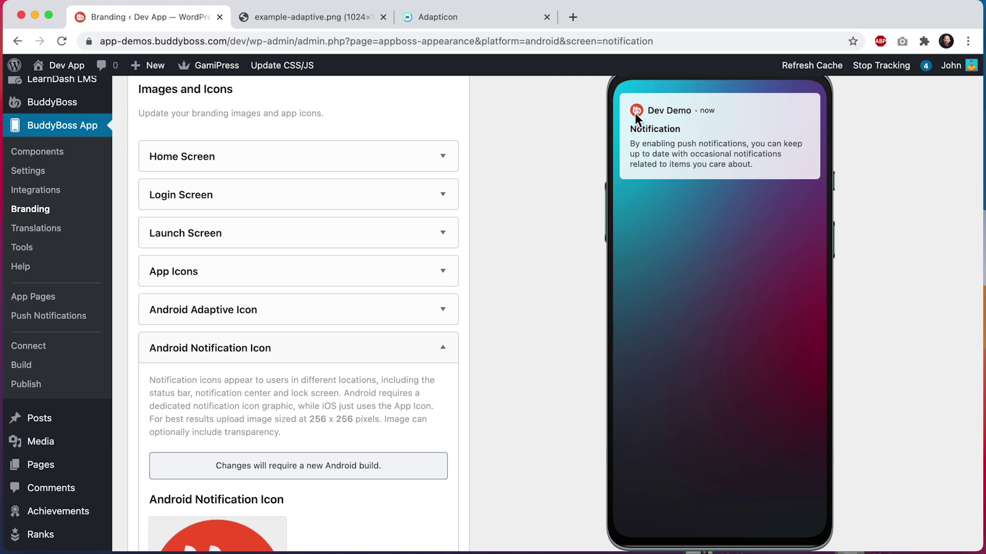
left_click(189, 281)
scroll(232, 497, "down", 3)
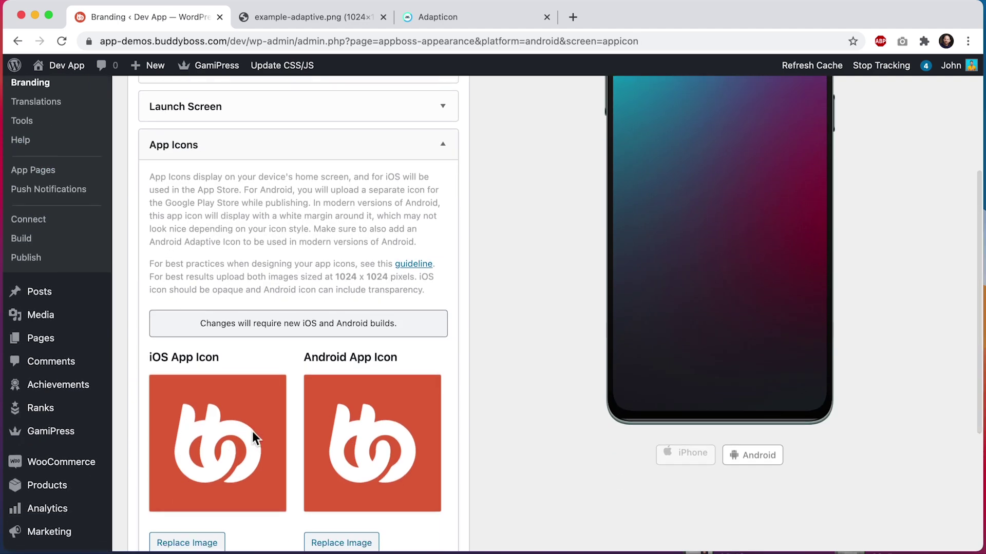
scroll(252, 432, "down", 5)
left_click(222, 436)
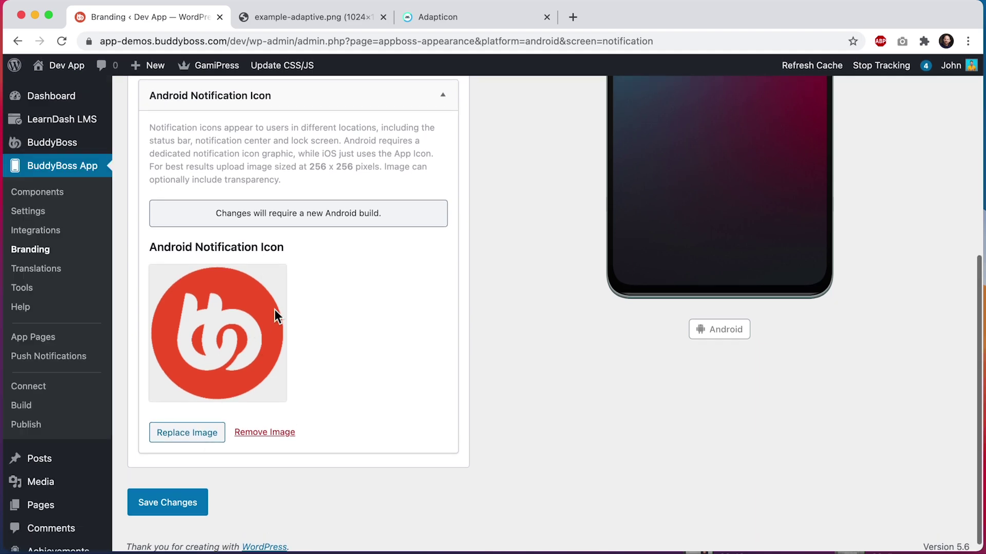
- Replace the notification icon with bb_android_notification_icon.png and finish the crop
left_click(200, 432)
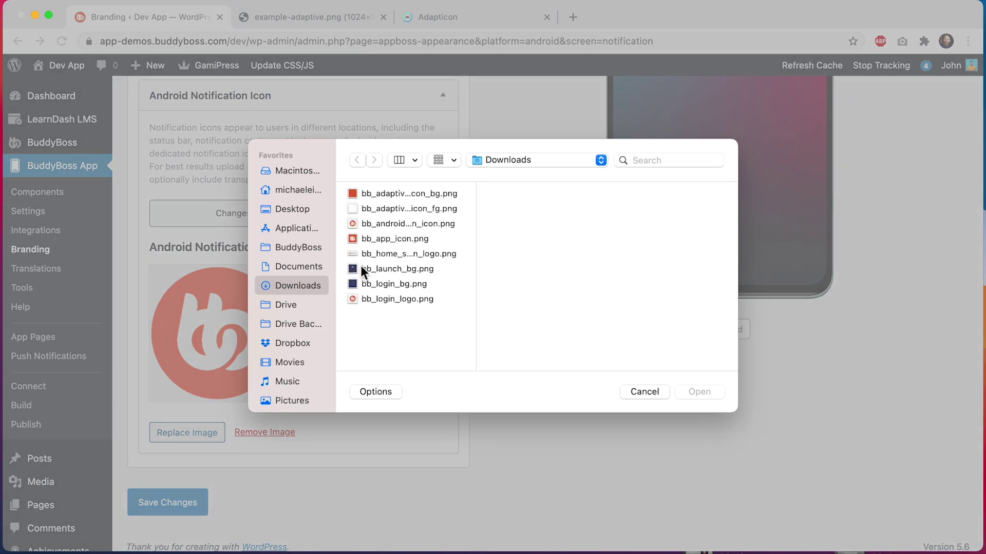
left_click(394, 224)
left_click(699, 392)
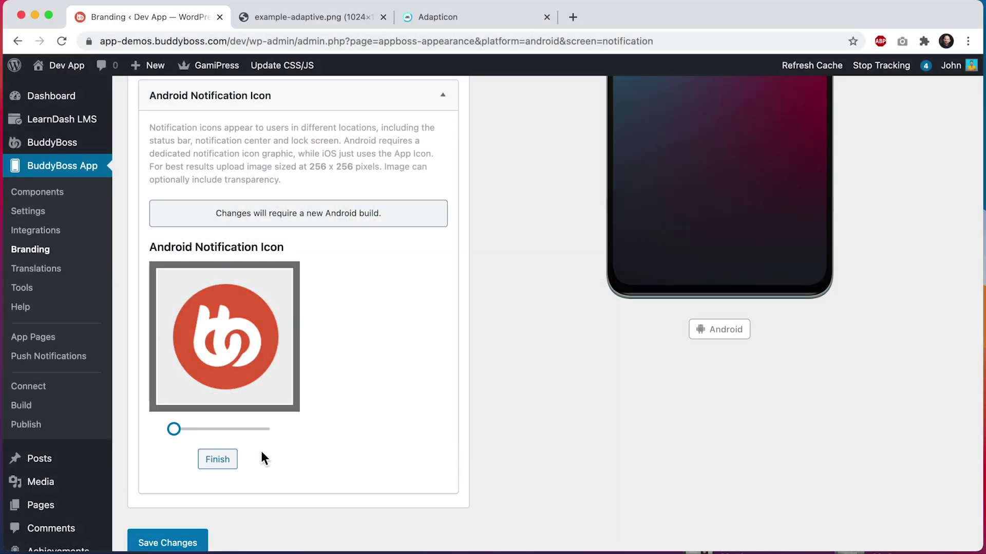
left_click(220, 460)
scroll(543, 298, "up", 5)
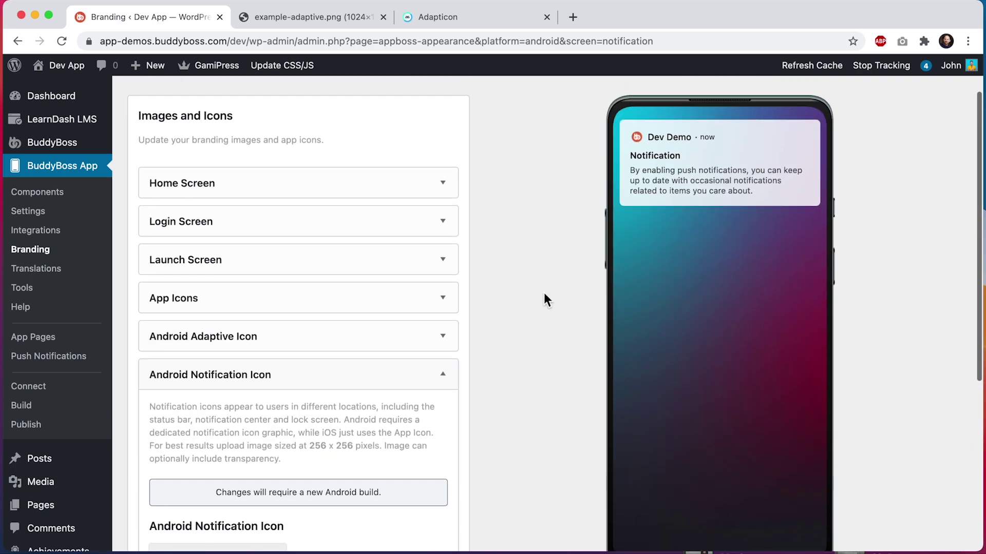
scroll(539, 272, "down", 6)
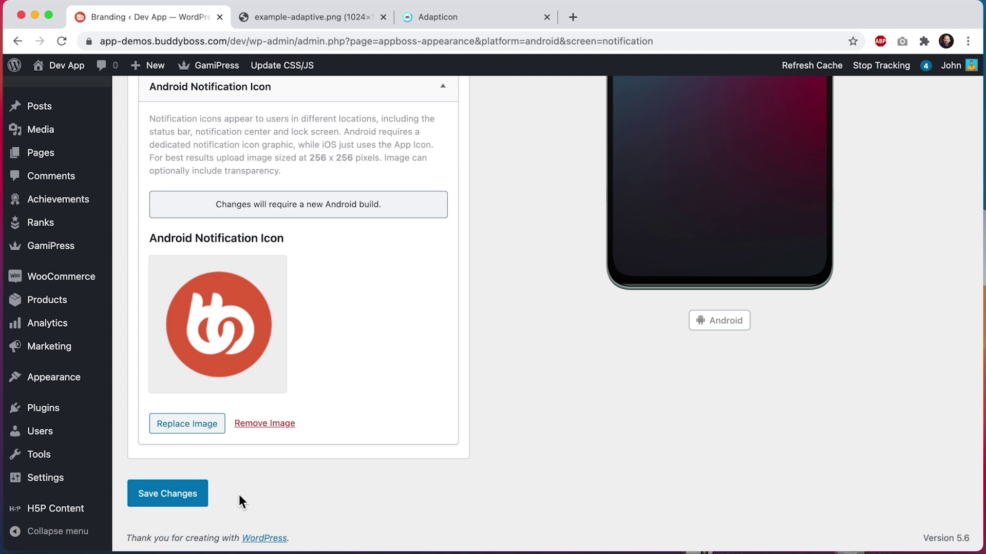
scroll(239, 494, "up", 5)
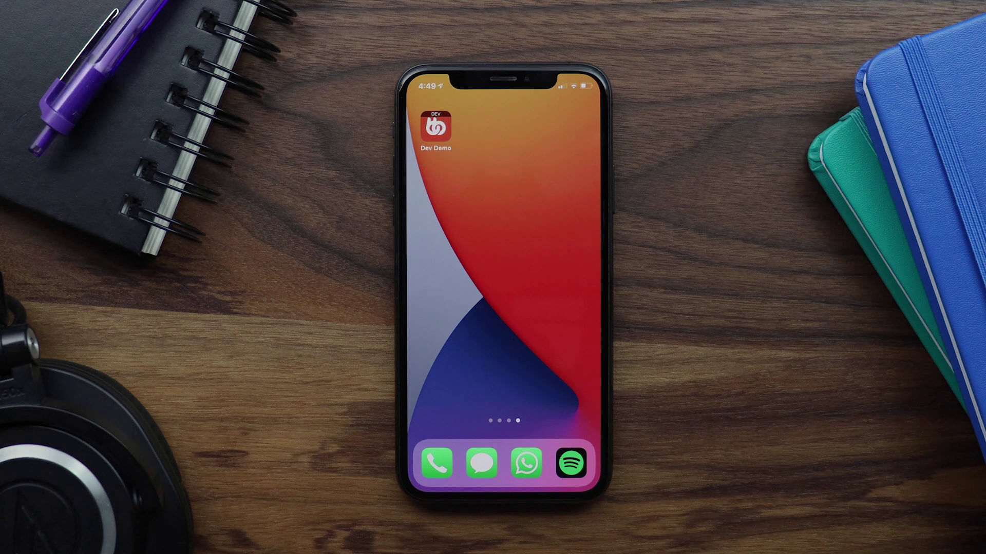
- Launch Dev Demo on the iPhone, log in, and scroll the Home screen below the buddyboss logo
left_click(435, 126)
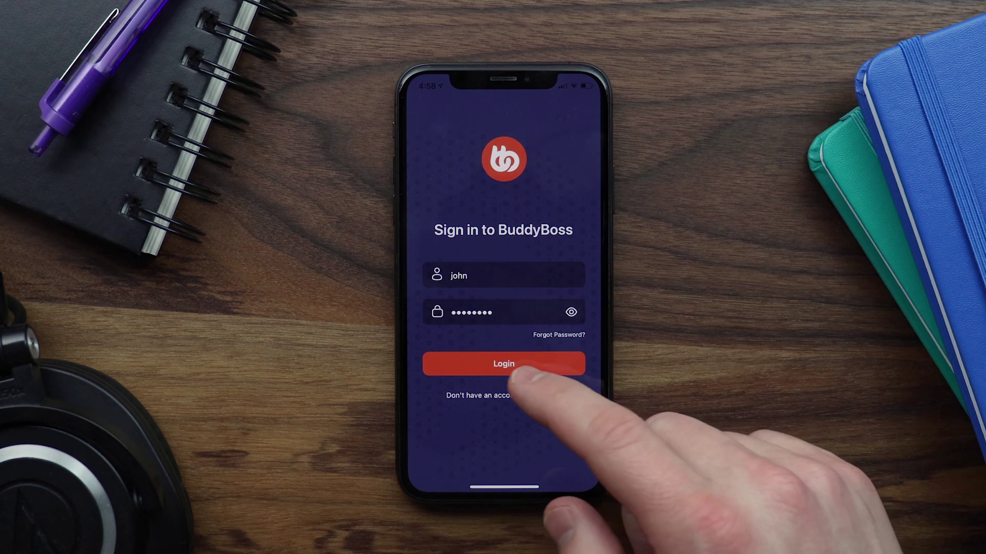
left_click(509, 364)
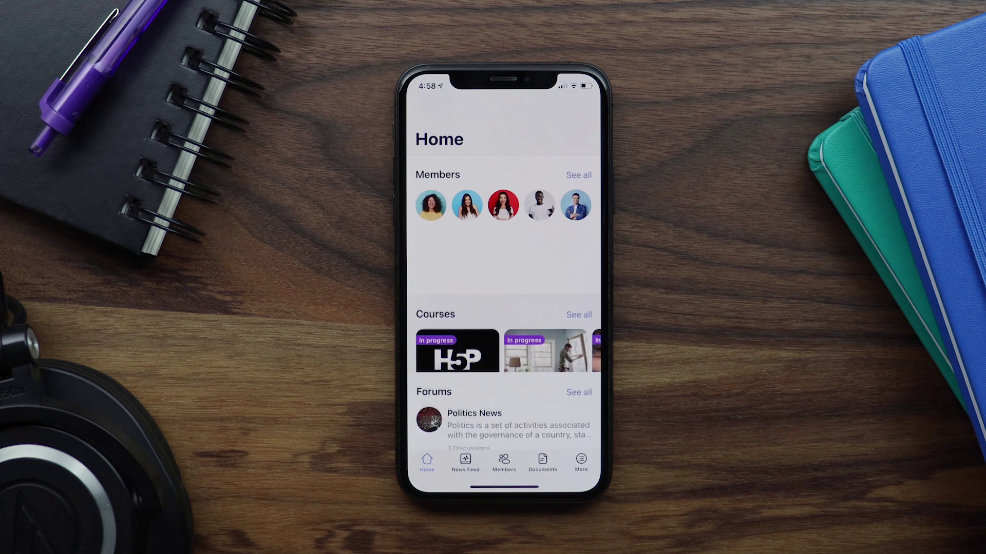
scroll(549, 318, "down", 3)
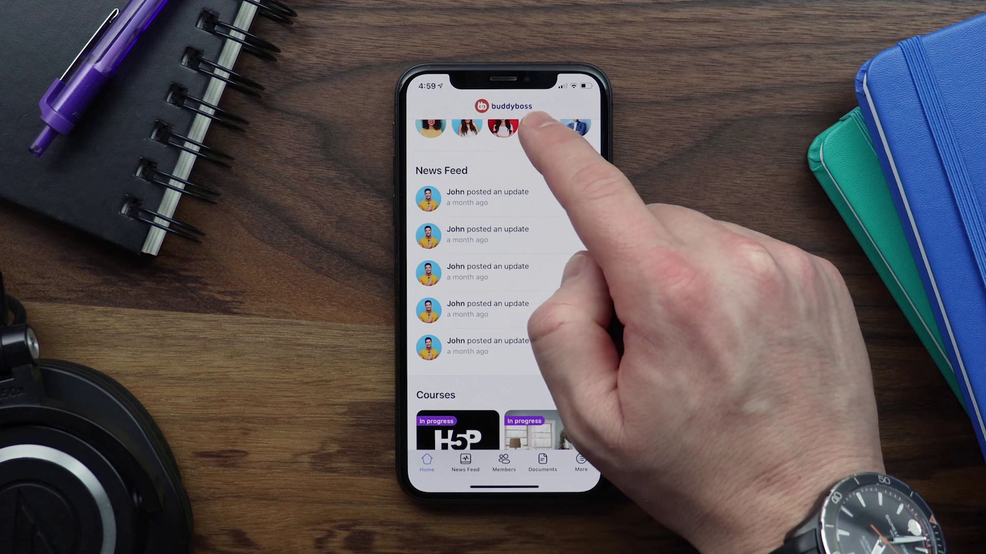
scroll(575, 308, "down", 2)
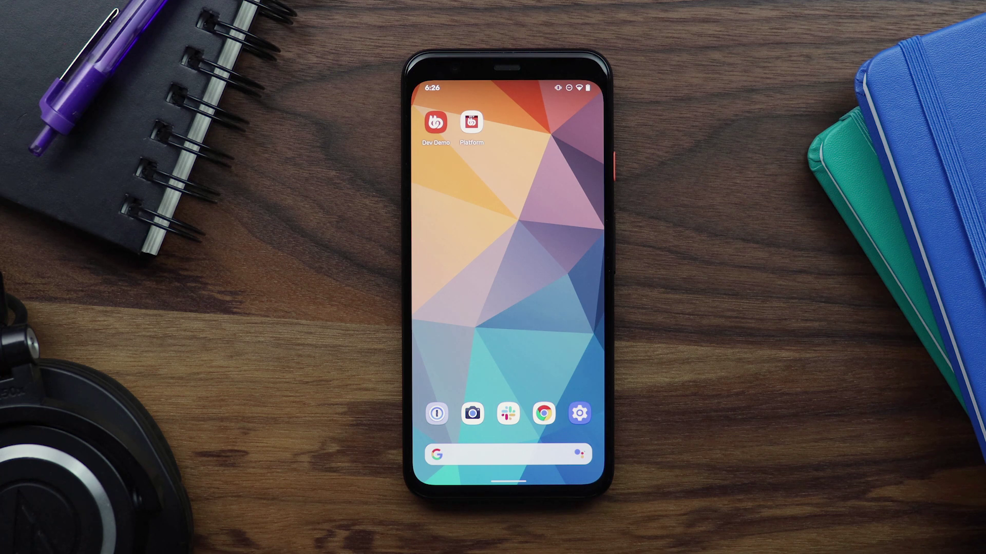
- Apply the Crayon style from Styles & wallpapers while keeping the current wallpaper
left_click(567, 293)
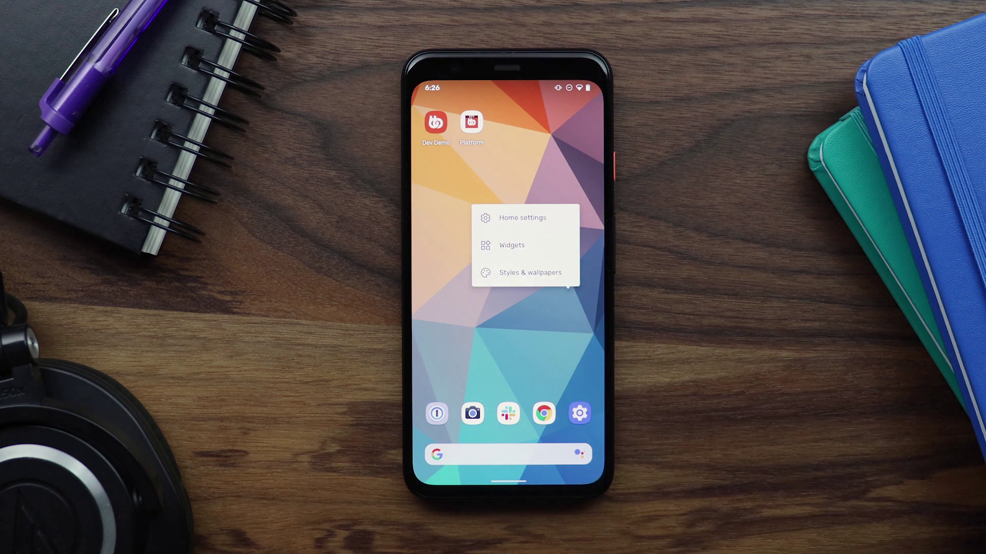
left_click(528, 273)
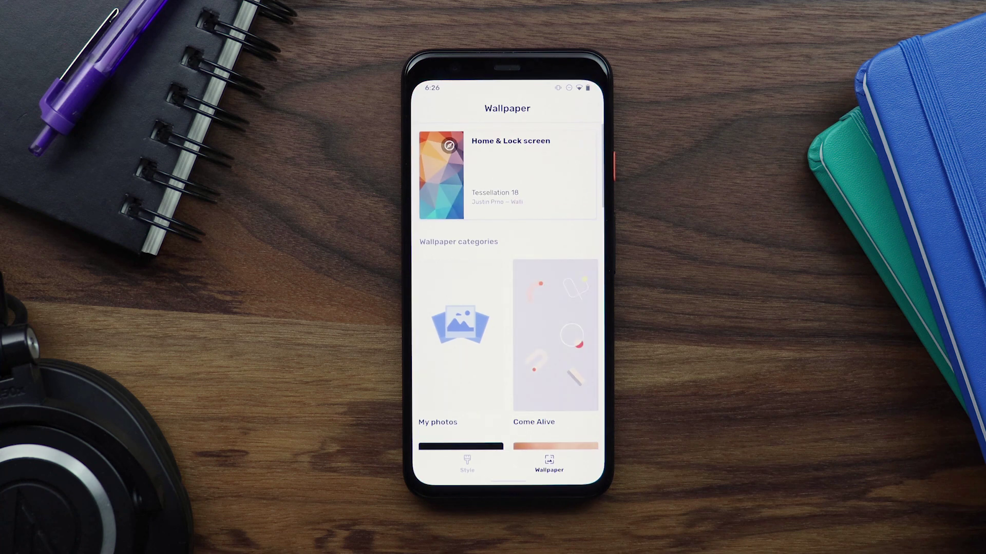
left_click(467, 464)
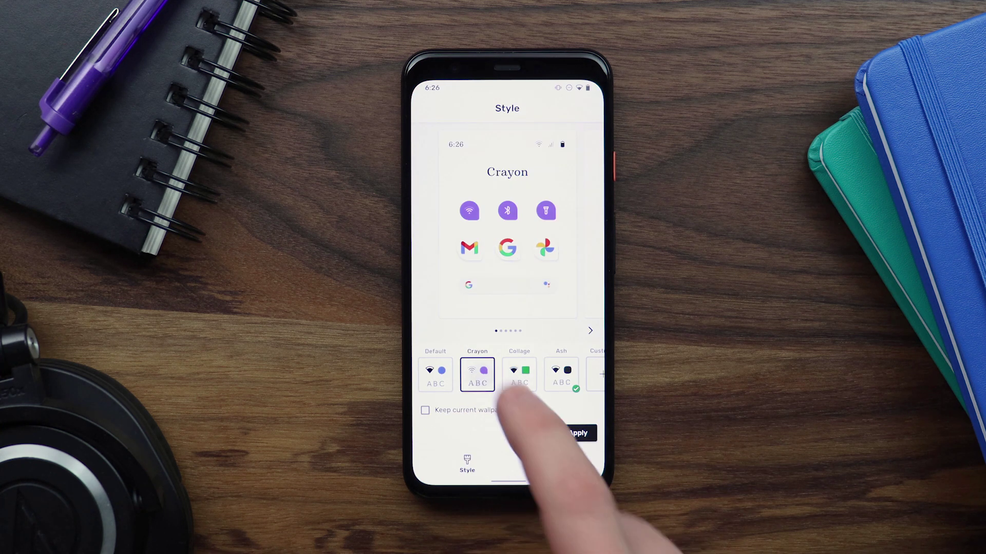
left_click(426, 410)
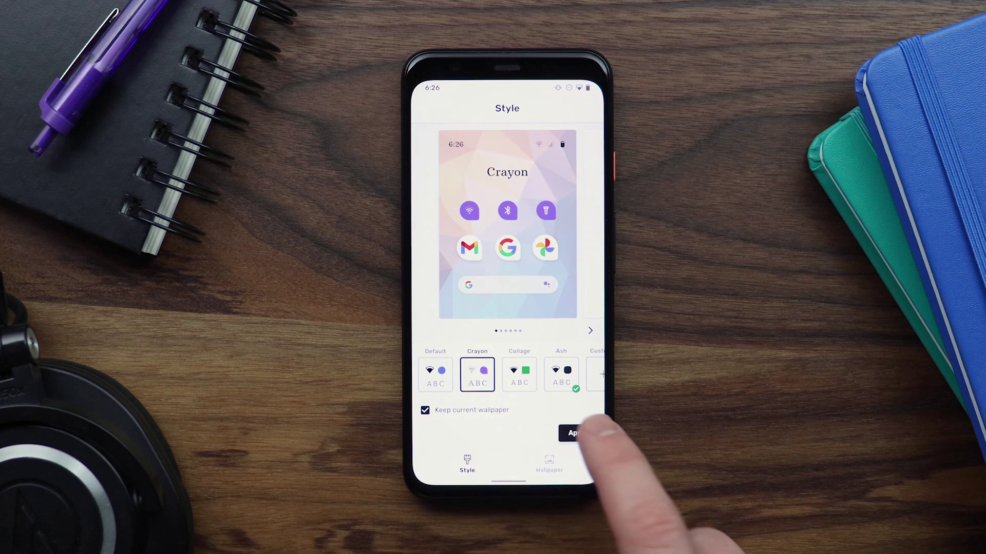
left_click(577, 433)
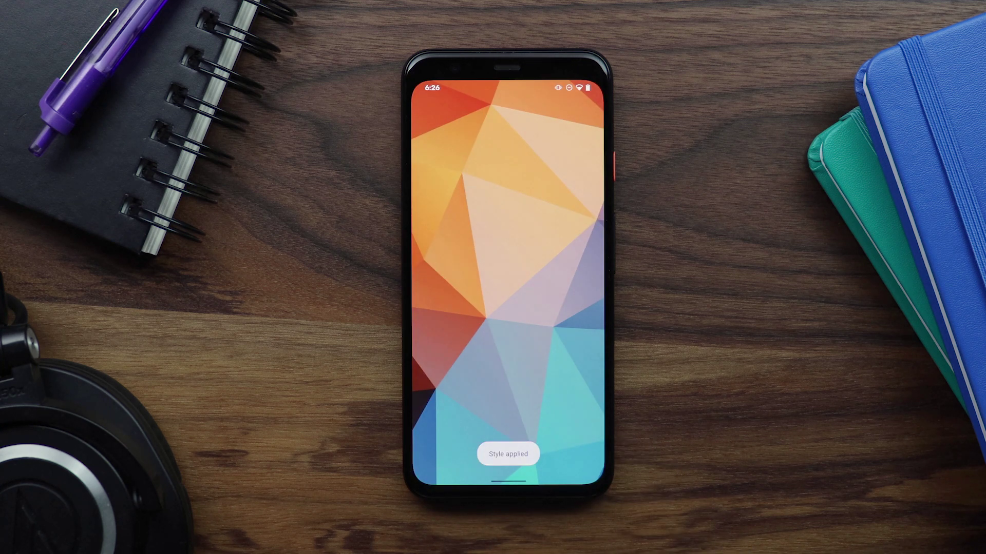
- From the Dev Demo home page, switch back to the Default style, keeping the current wallpaper
left_click_drag(550, 407, 495, 451)
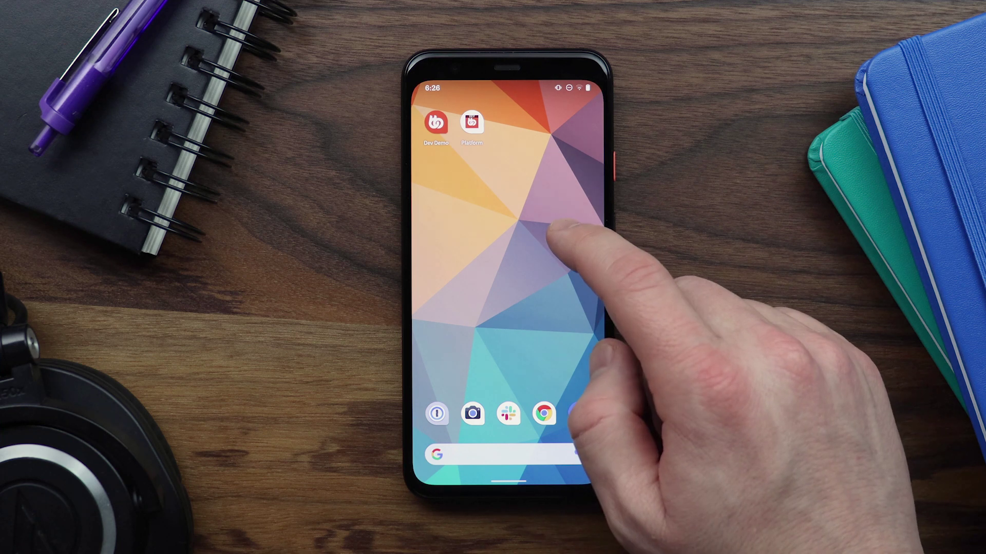
left_click(550, 231)
left_click(557, 207)
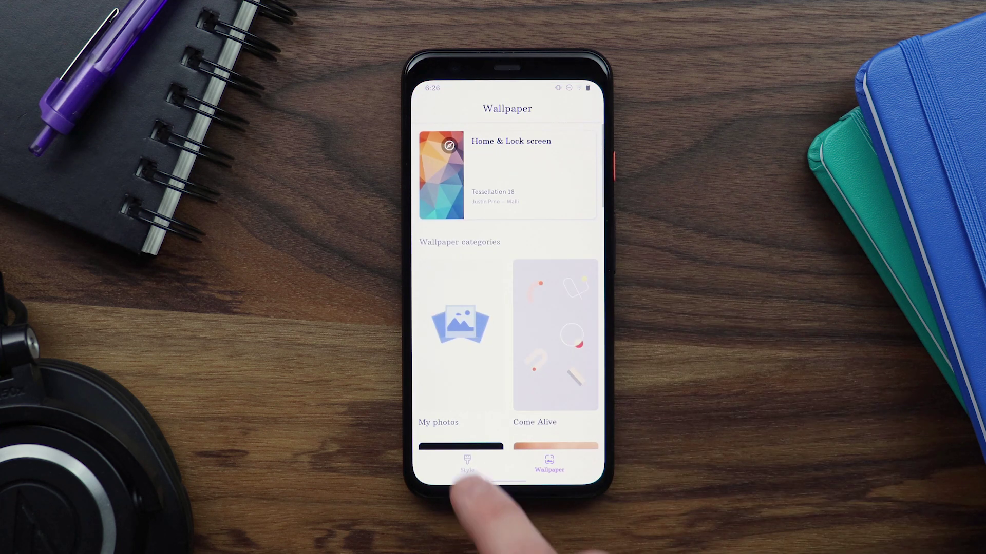
left_click(468, 465)
left_click(435, 375)
left_click(459, 410)
left_click(567, 434)
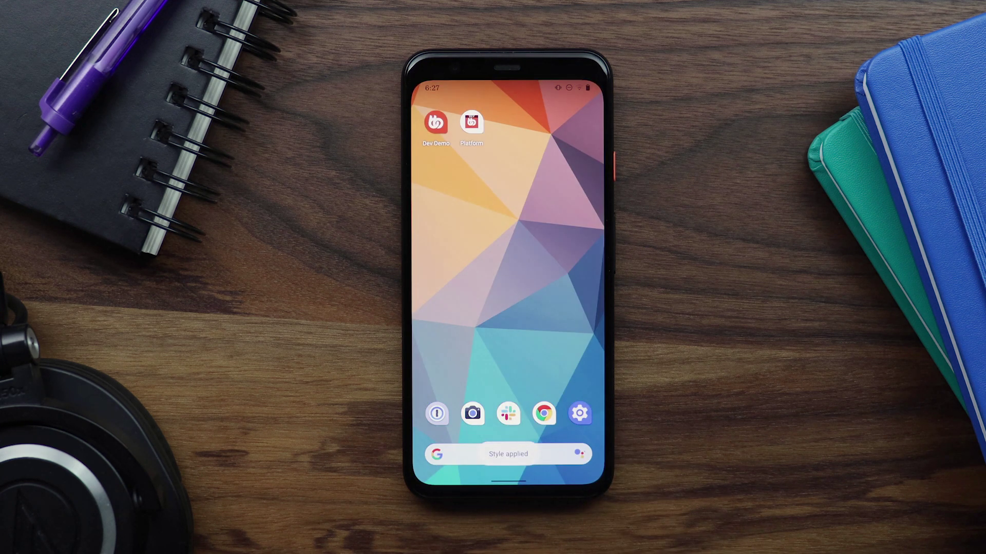